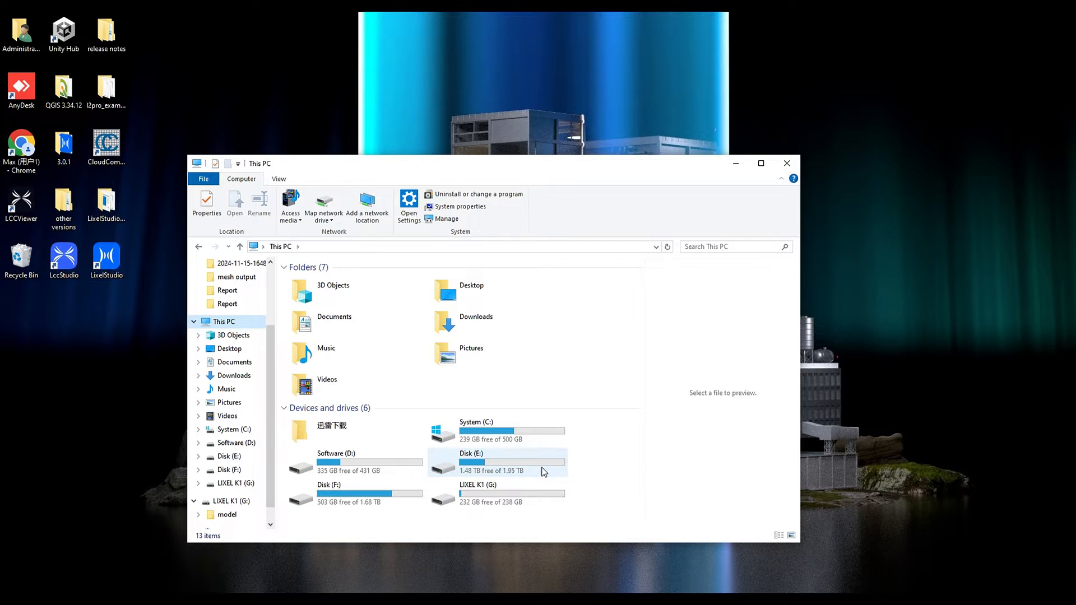
# Open Disk (E:) and paste the raw data folder into it.
pyautogui.doubleClick(543, 472)
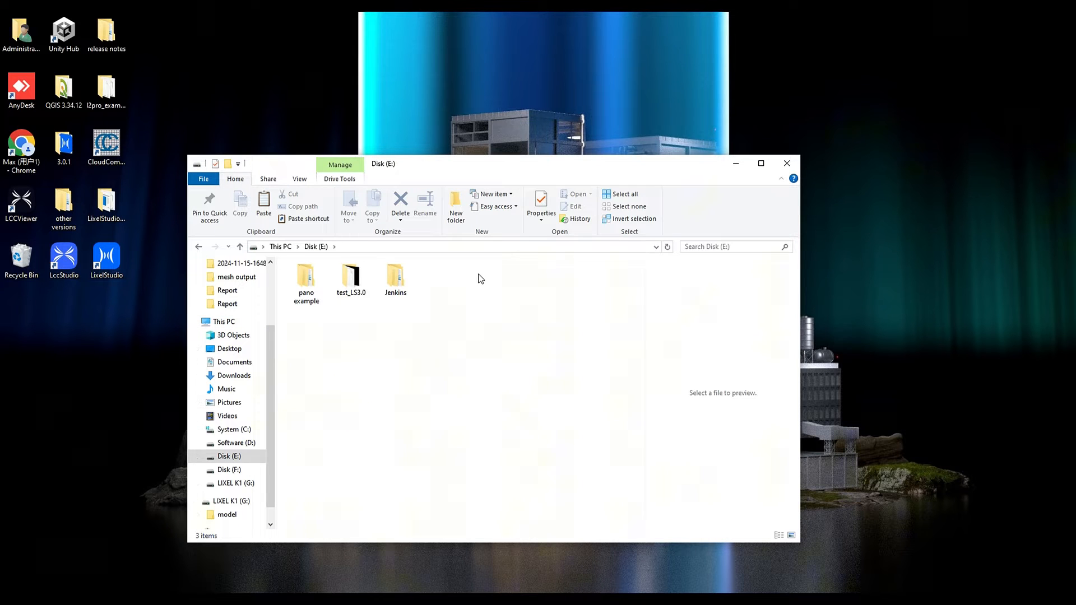
pyautogui.rightClick(478, 278)
pyautogui.click(506, 353)
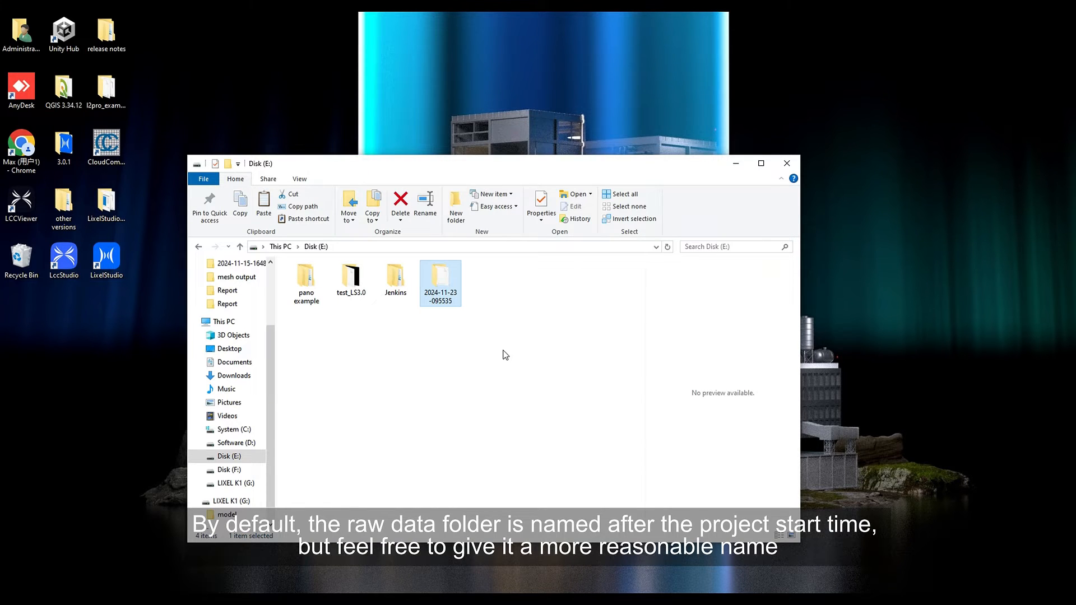
# Rename the raw data folder as office area.
pyautogui.rightClick(459, 296)
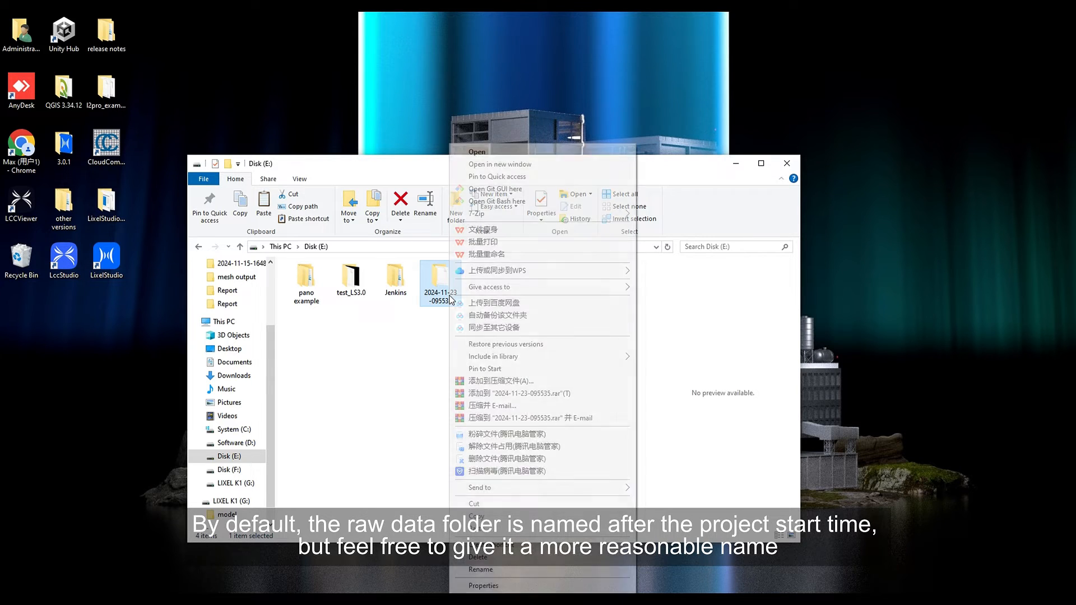
pyautogui.click(506, 570)
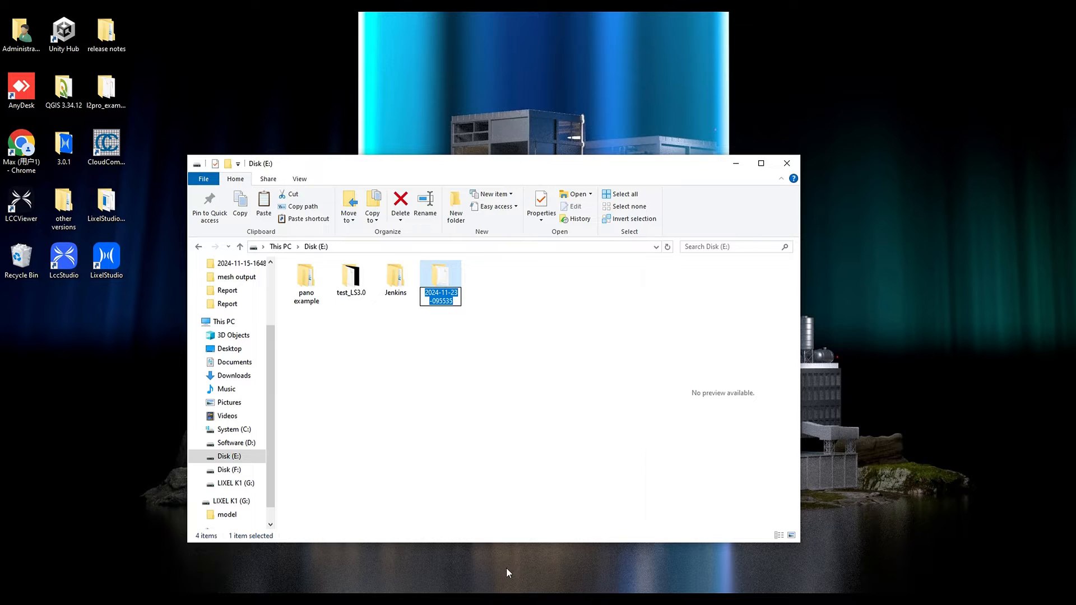
pyautogui.write('office')
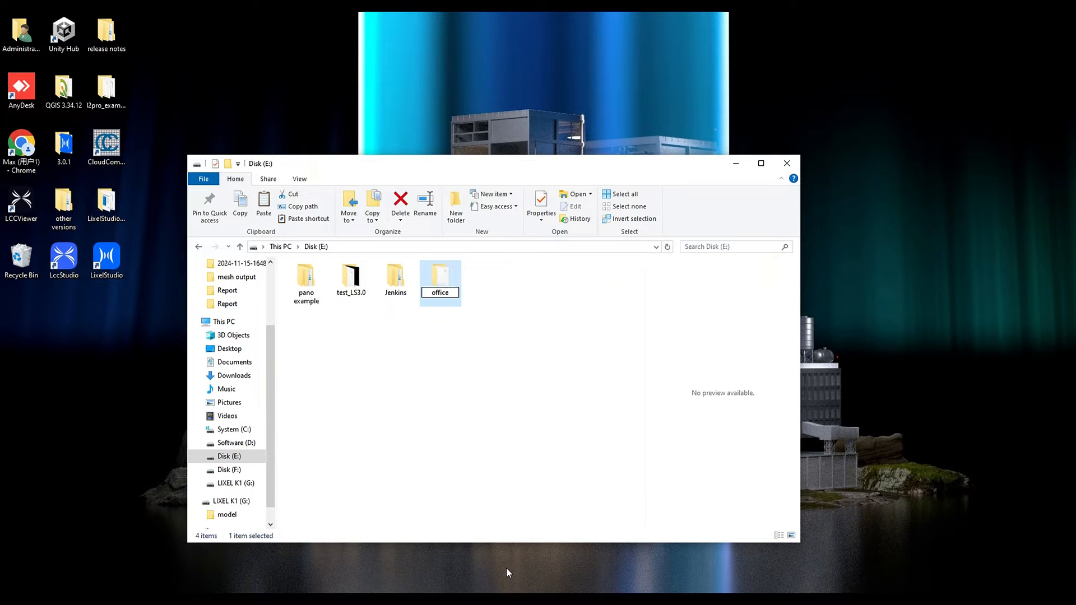
pyautogui.write(' area')
pyautogui.click(463, 422)
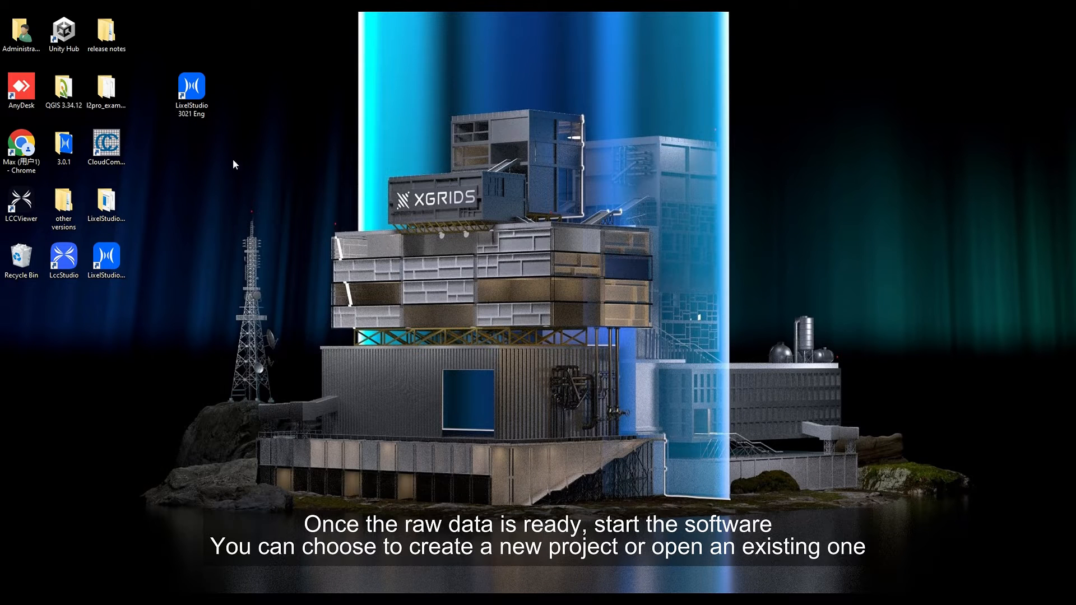
# Run LixelStudio 3021 Eng as administrator and start creating a new project.
pyautogui.rightClick(197, 116)
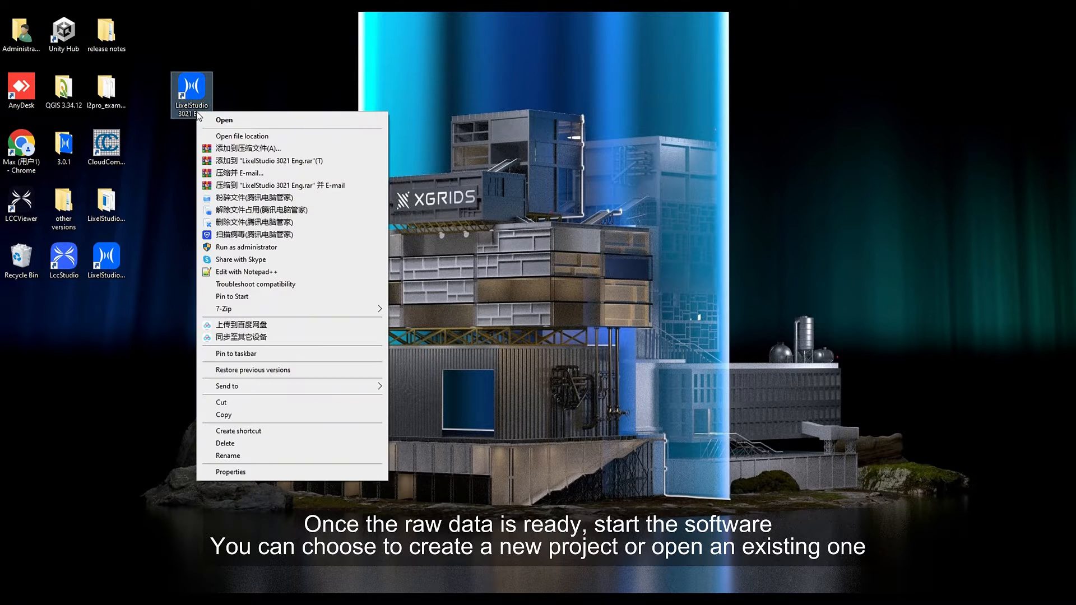
pyautogui.click(276, 248)
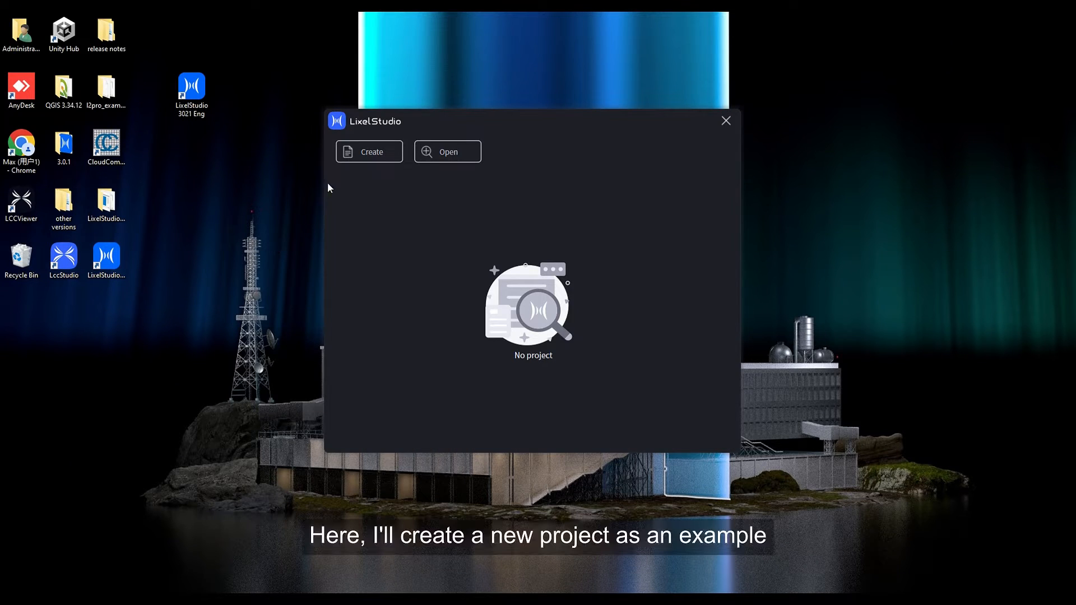
pyautogui.click(360, 160)
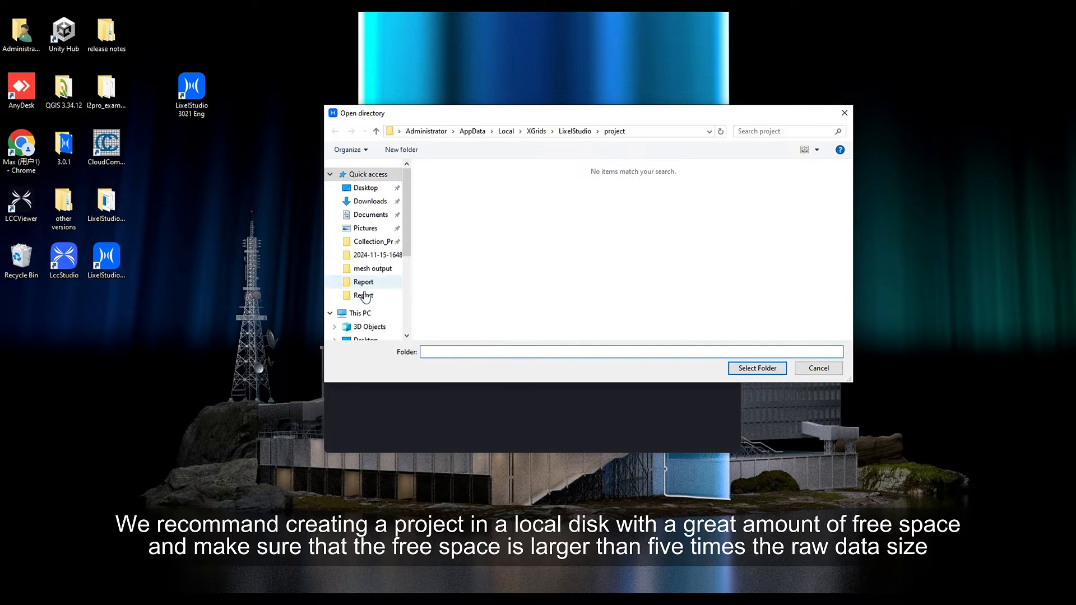
# In the project directory dialog, browse to Disk (E:) and create a new folder there.
pyautogui.click(365, 315)
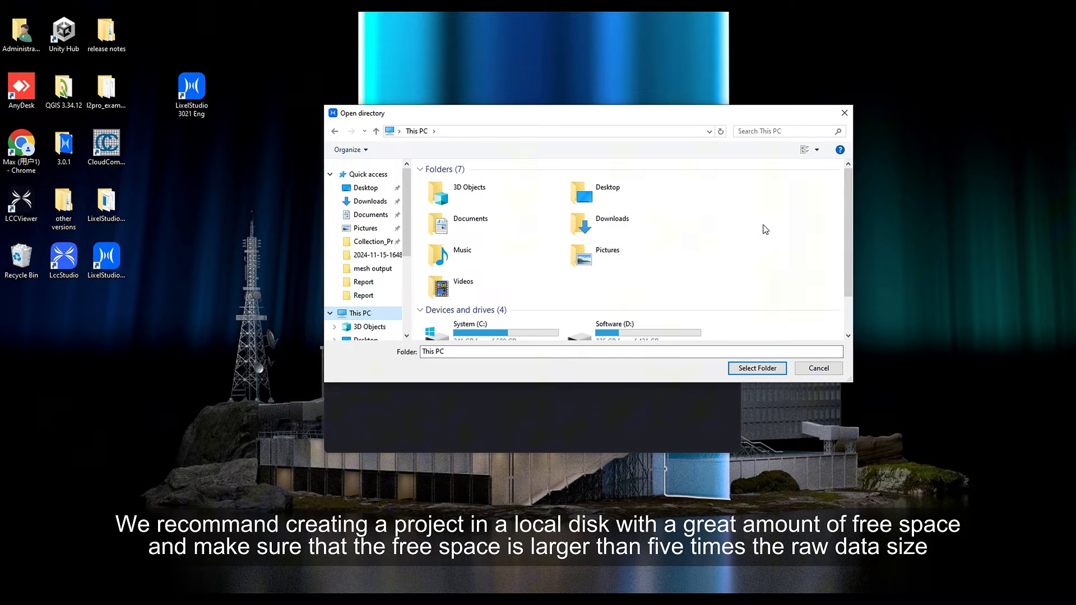
pyautogui.scroll(-1, 765, 230)
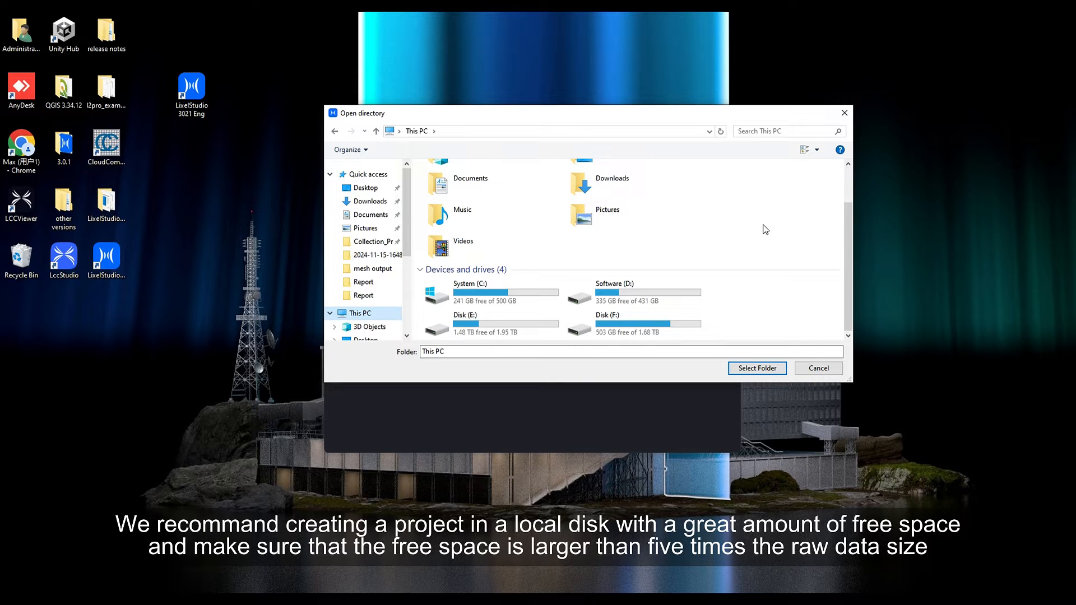
pyautogui.doubleClick(508, 328)
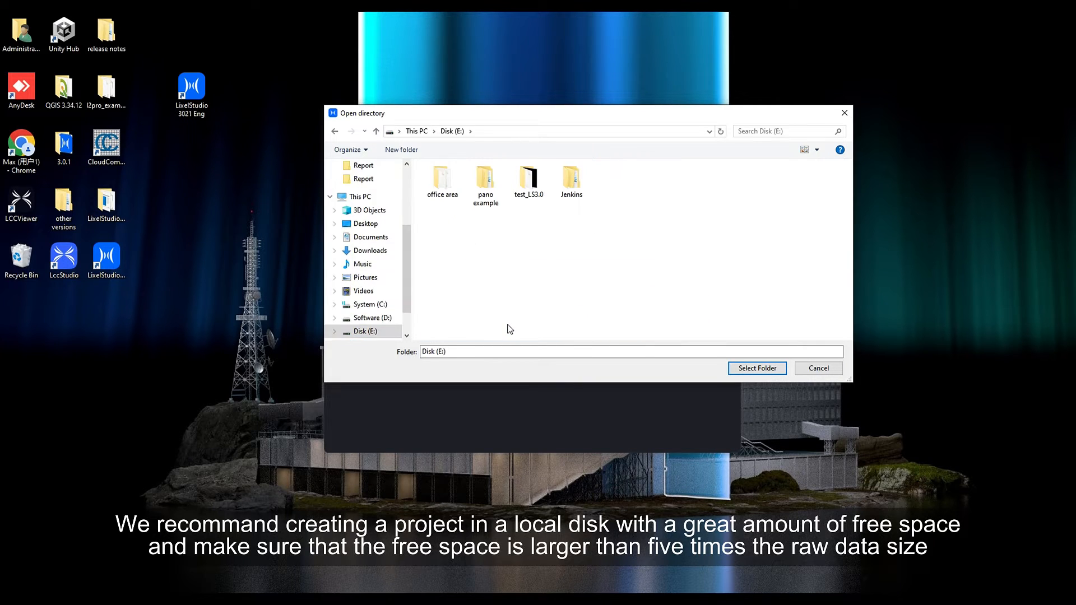
pyautogui.rightClick(502, 239)
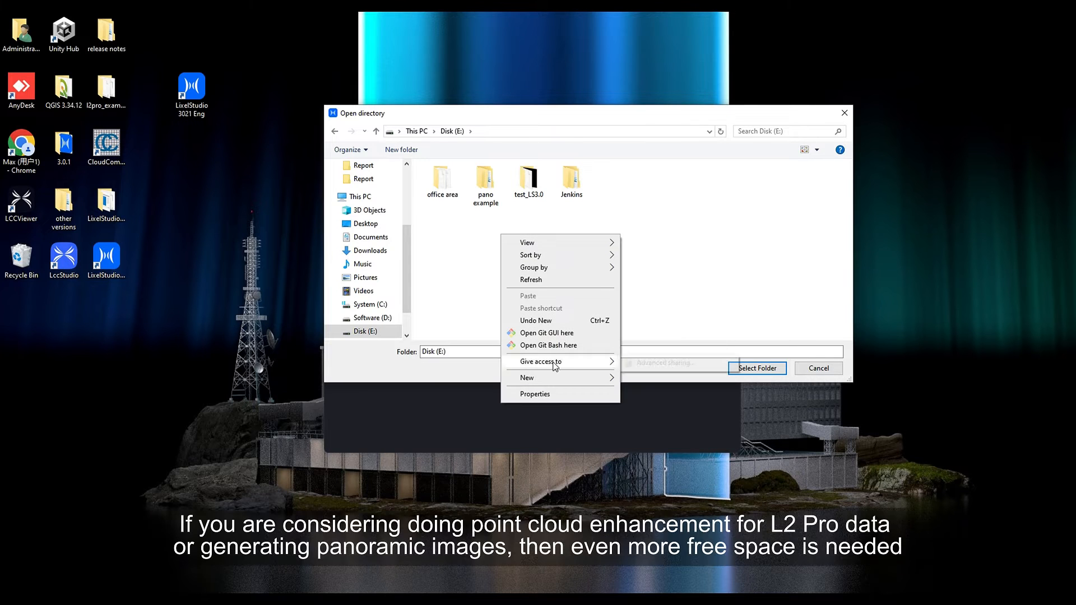
pyautogui.moveTo(560, 378)
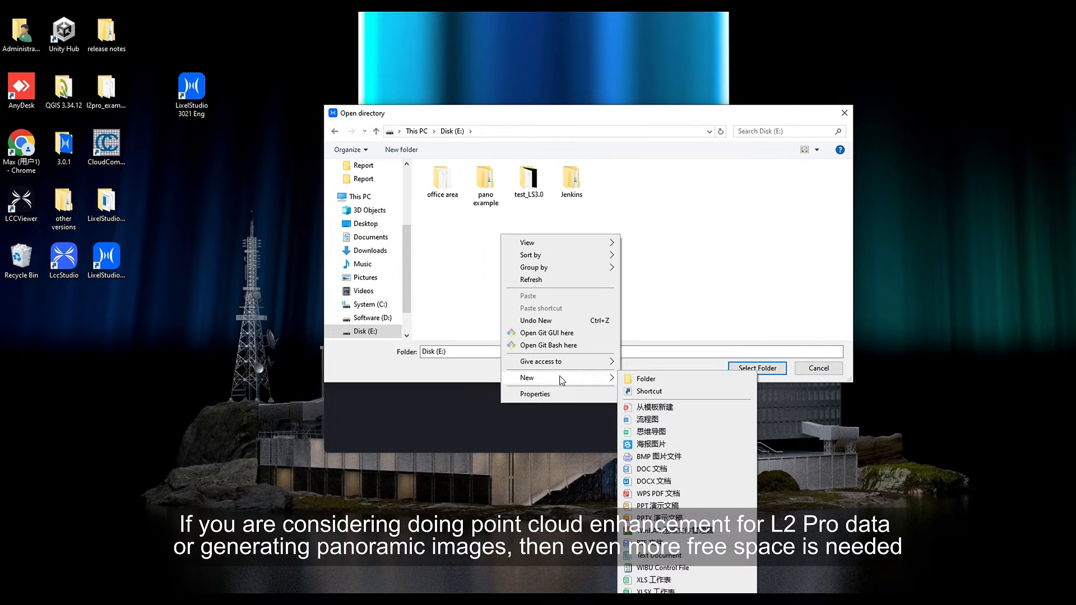
pyautogui.click(653, 381)
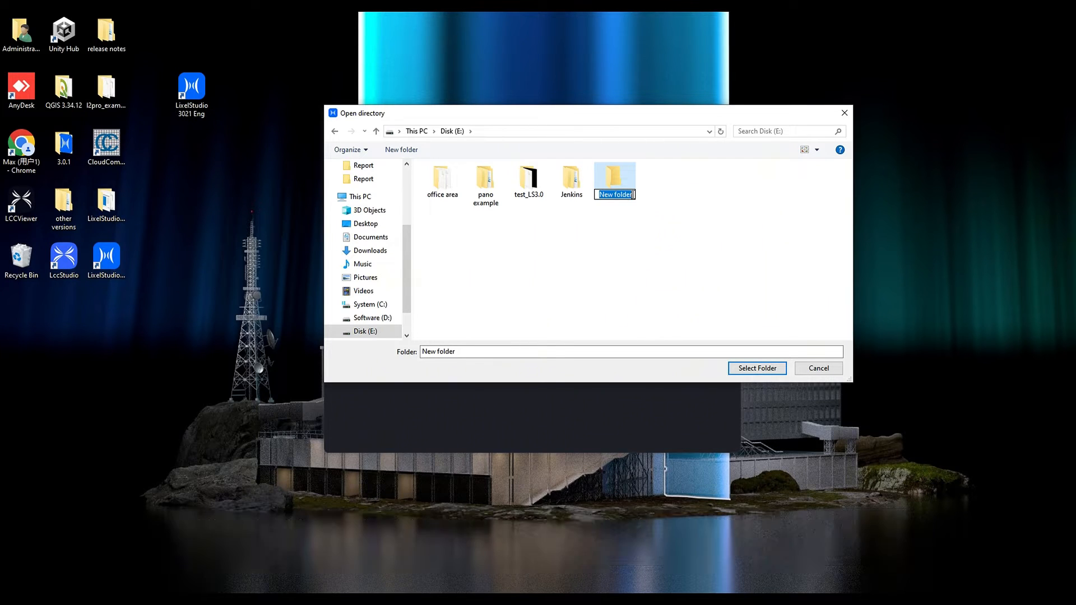
# Name the new folder ls_office and select it as the project directory.
pyautogui.write('ls')
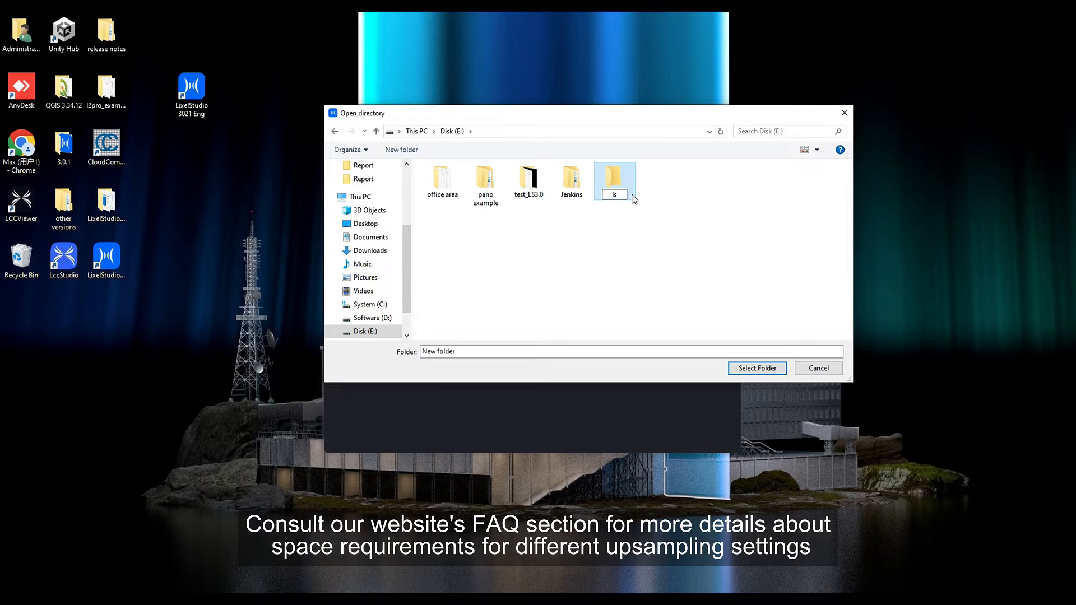
pyautogui.write('_office')
pyautogui.click(625, 262)
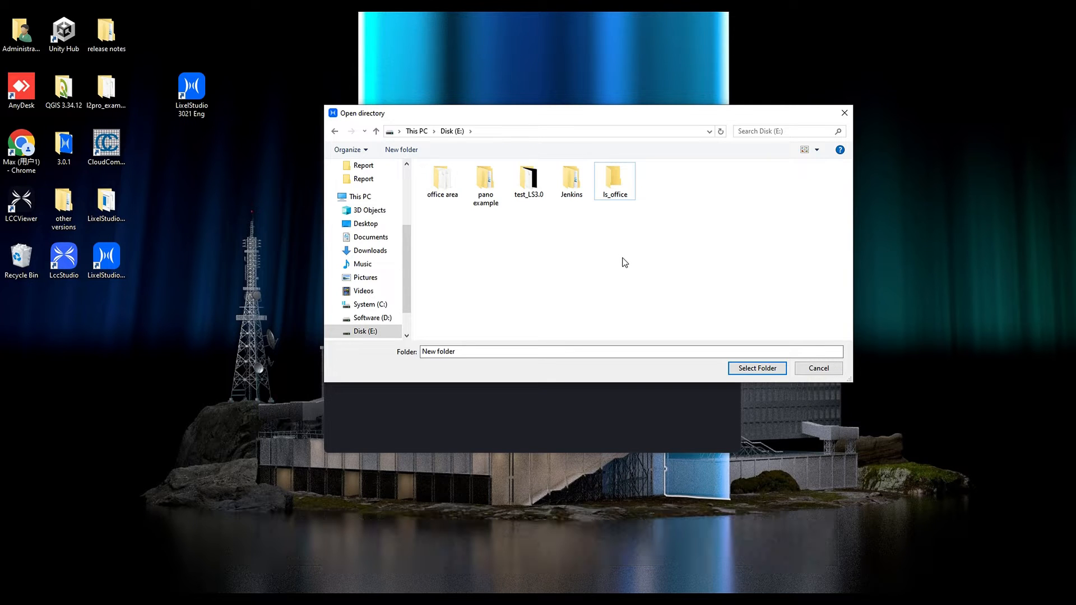
pyautogui.click(624, 199)
pyautogui.click(753, 368)
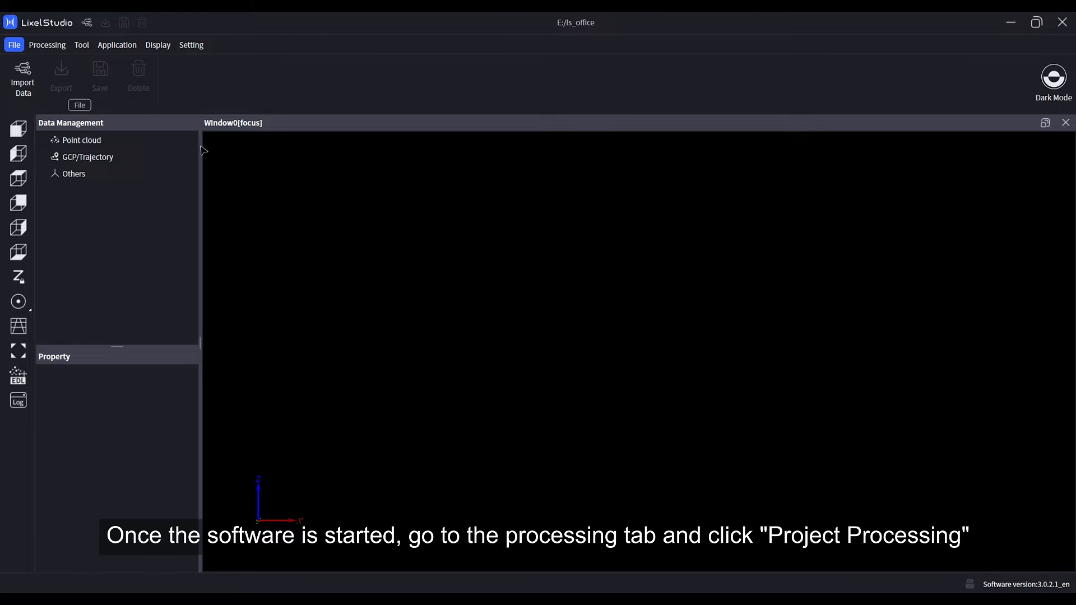
# Open Project Processing and choose the office area folder on Disk (E:) as the project file.
pyautogui.click(48, 45)
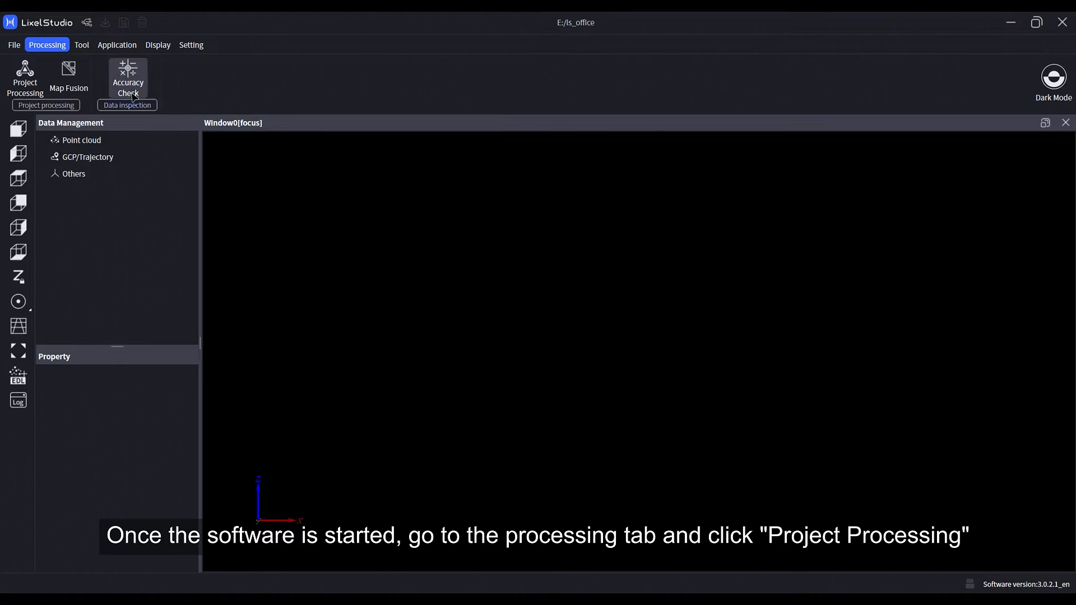
pyautogui.click(25, 76)
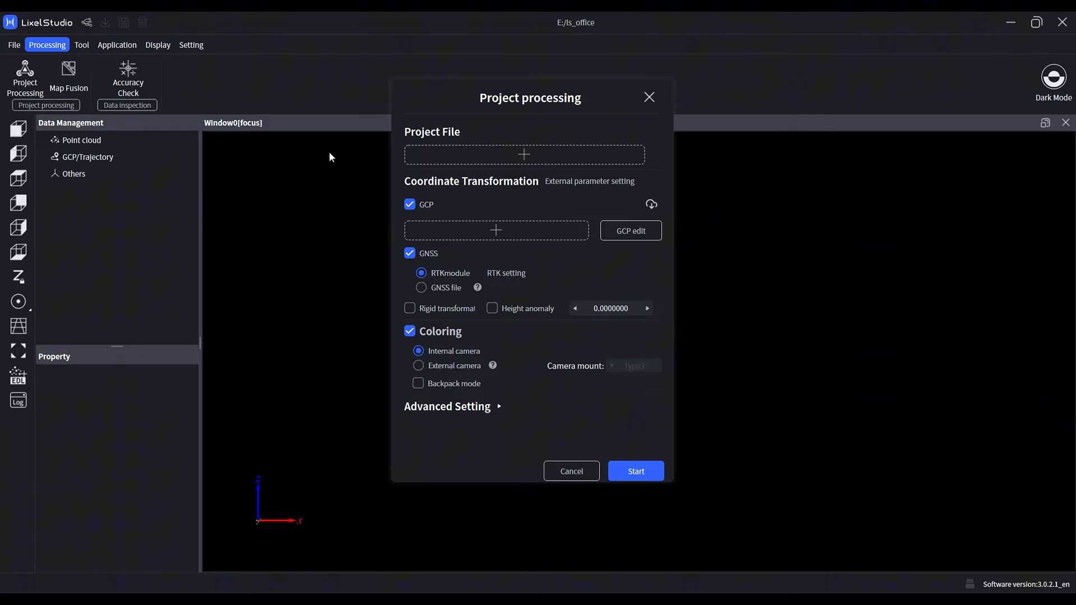
pyautogui.click(546, 162)
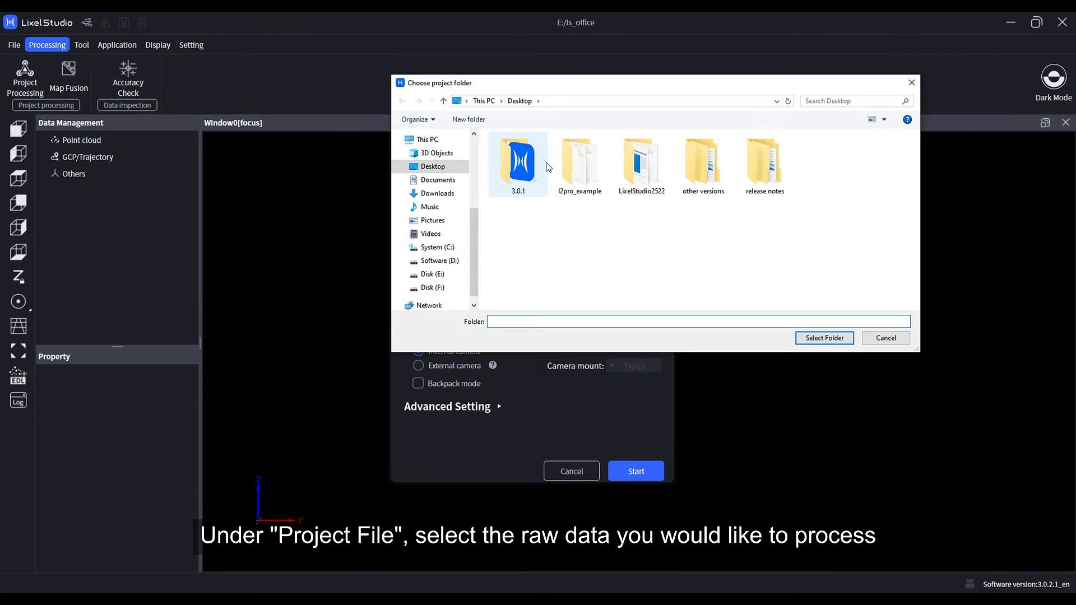
pyautogui.click(433, 274)
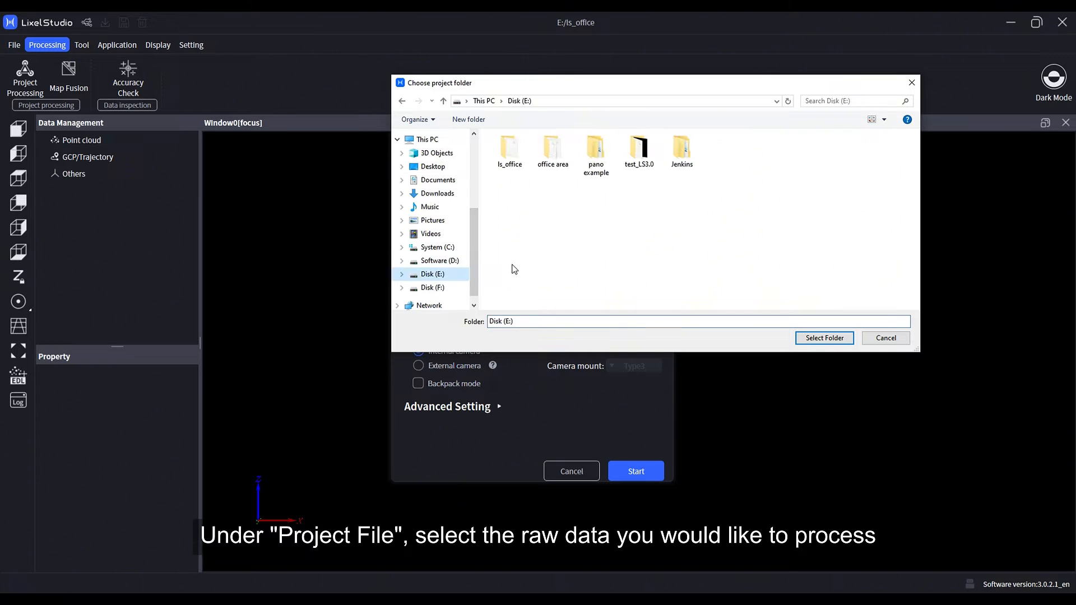
pyautogui.click(554, 149)
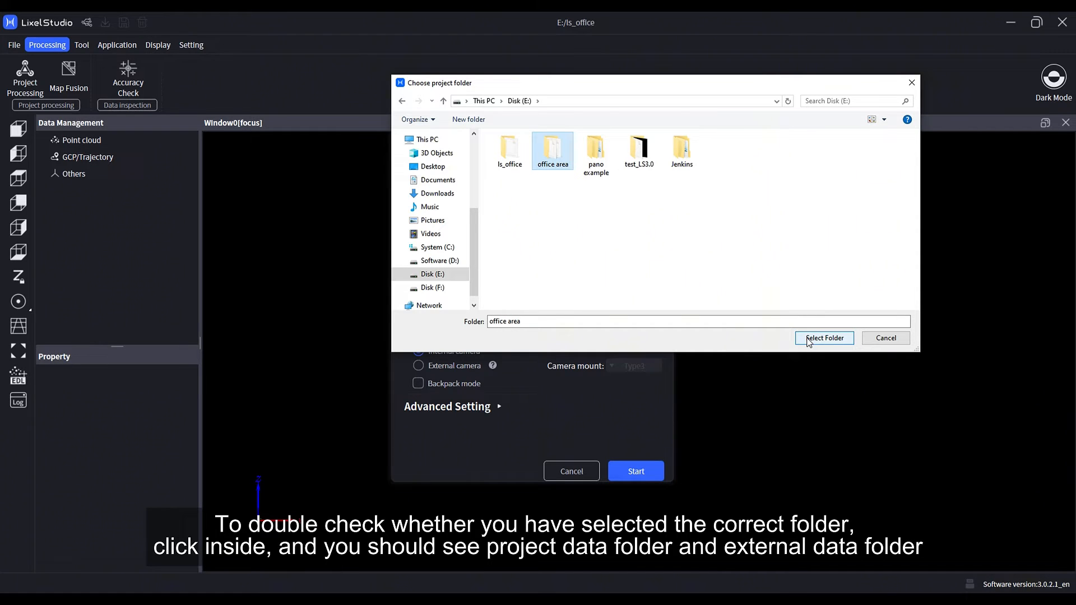
pyautogui.doubleClick(565, 164)
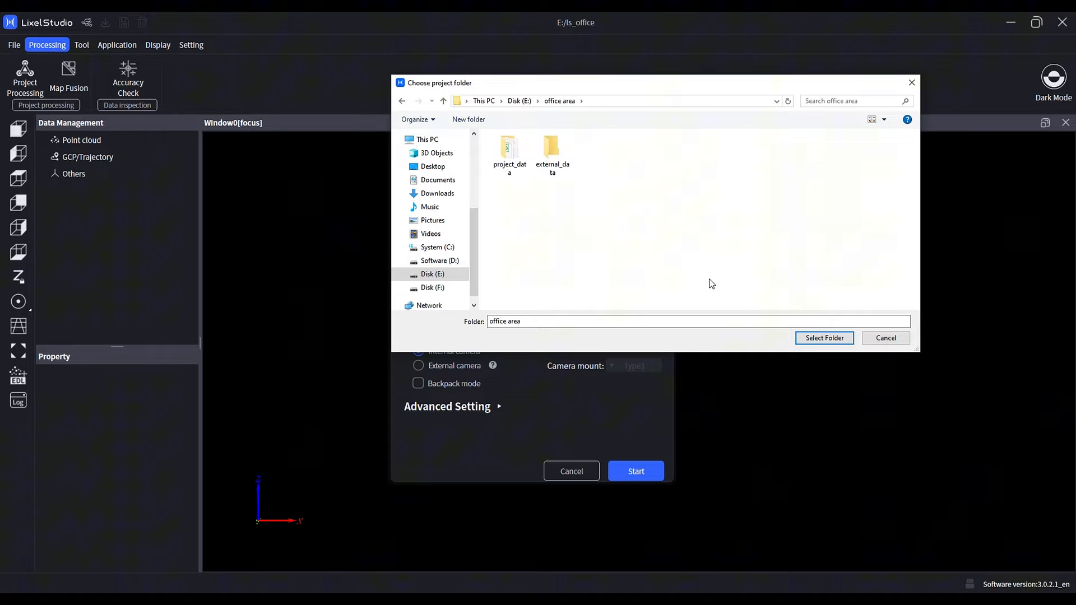
pyautogui.click(820, 340)
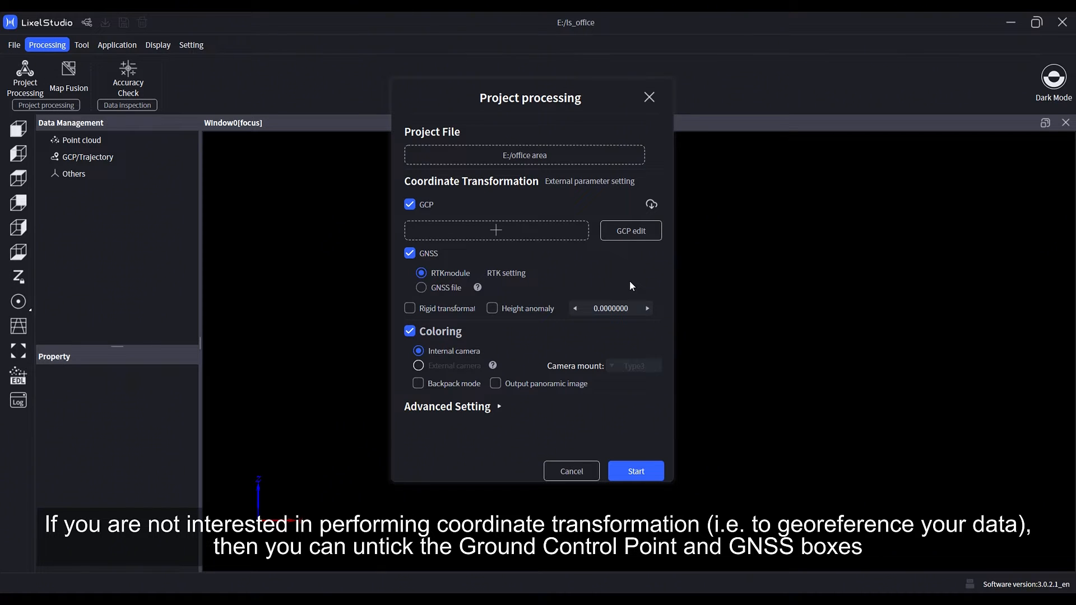
# Disable the GCP and GNSS coordinate transformation options.
pyautogui.click(412, 205)
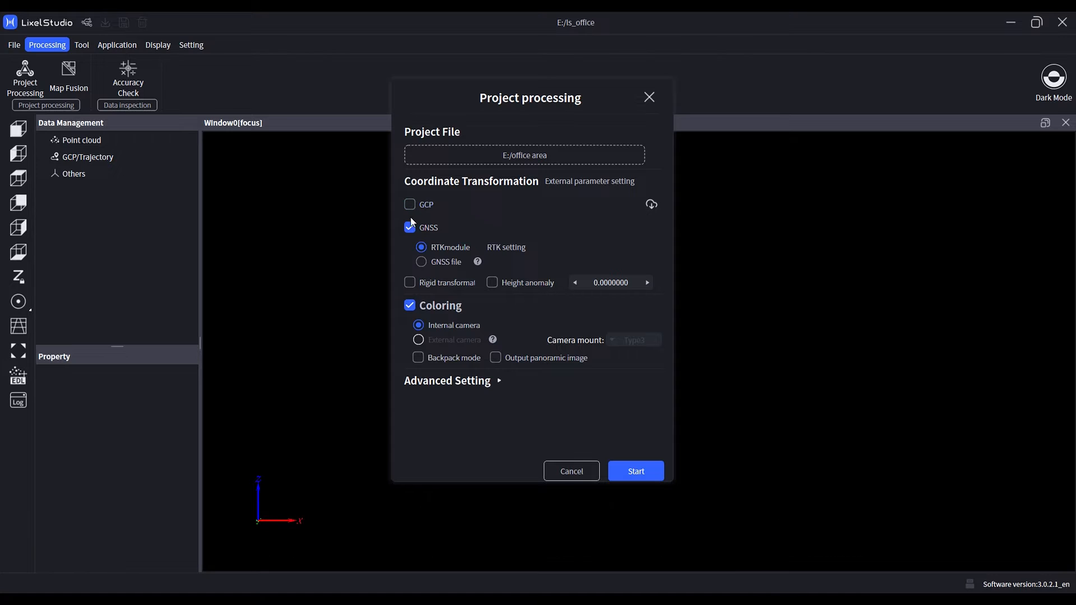
pyautogui.click(408, 230)
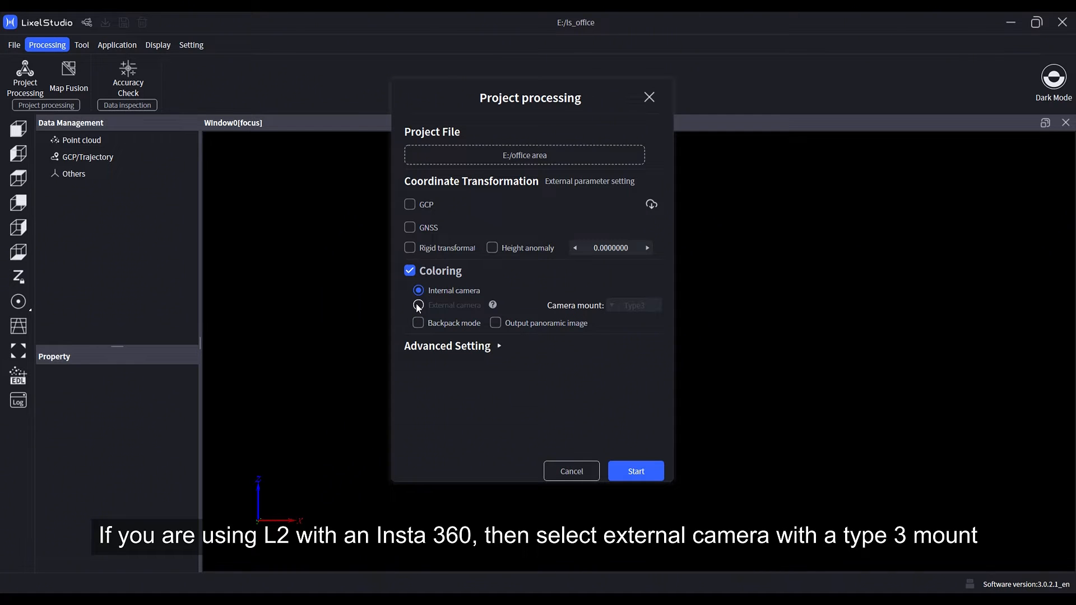
# Enable Output panoramic image and expand the Advanced Setting section.
pyautogui.click(495, 323)
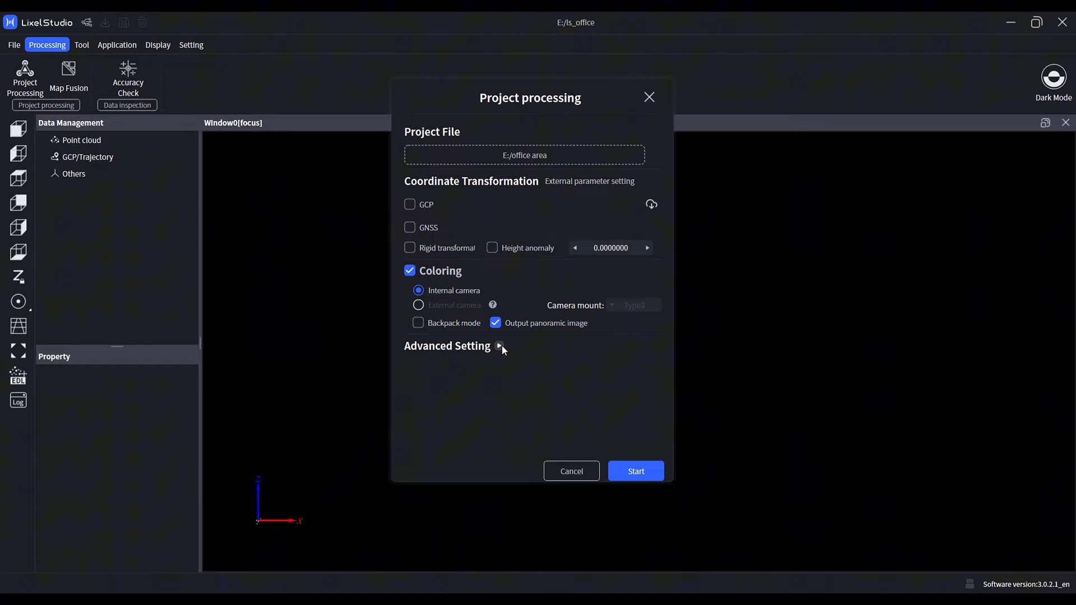
pyautogui.click(500, 346)
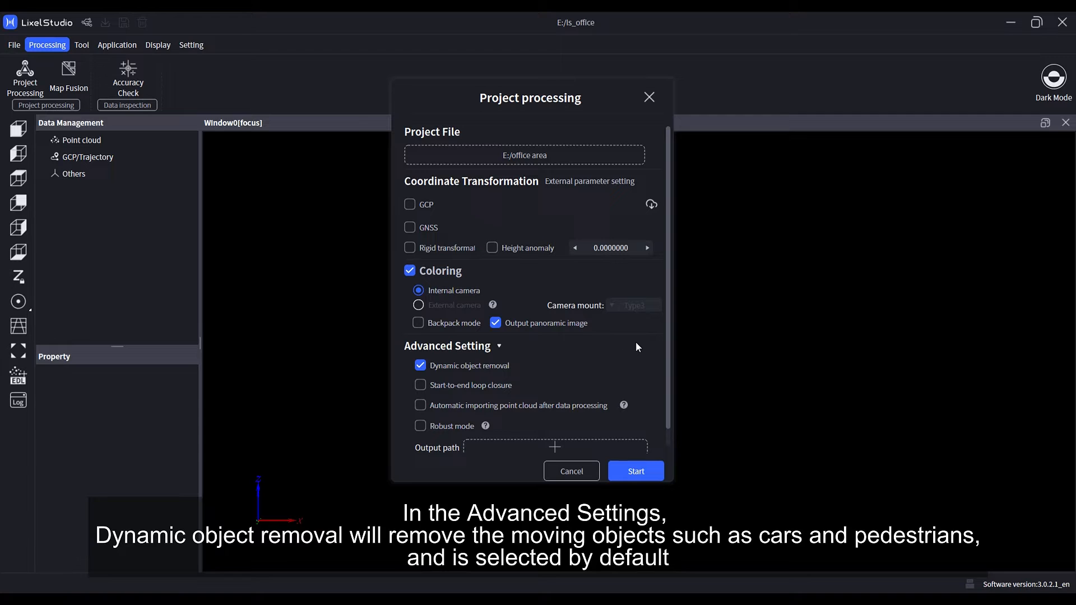
pyautogui.scroll(-1, 635, 347)
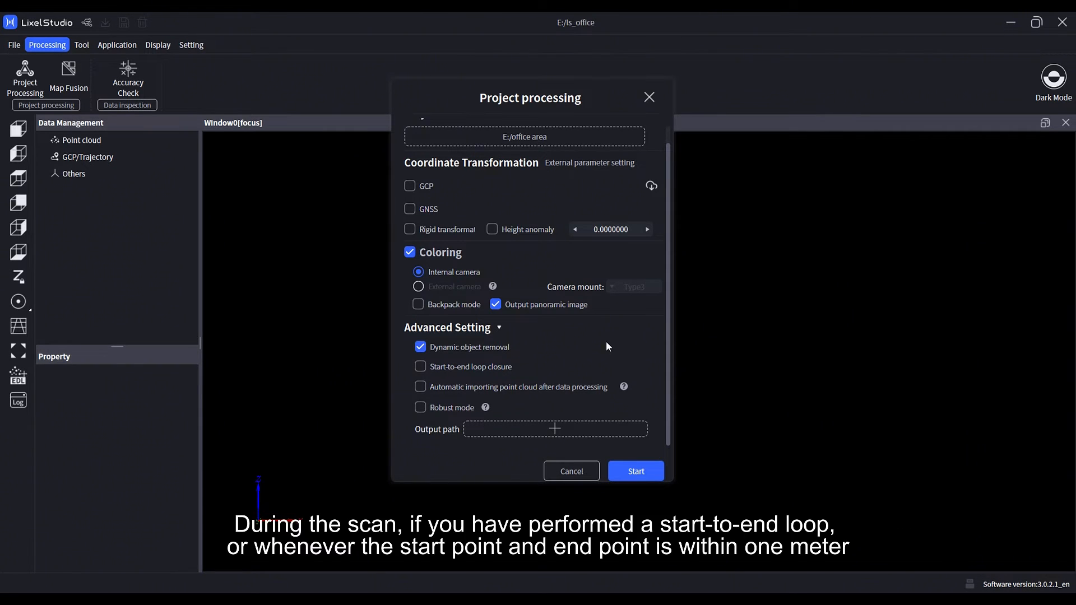
# Enable Start-to-end loop closure and automatic importing of the point cloud after data processing.
pyautogui.click(416, 368)
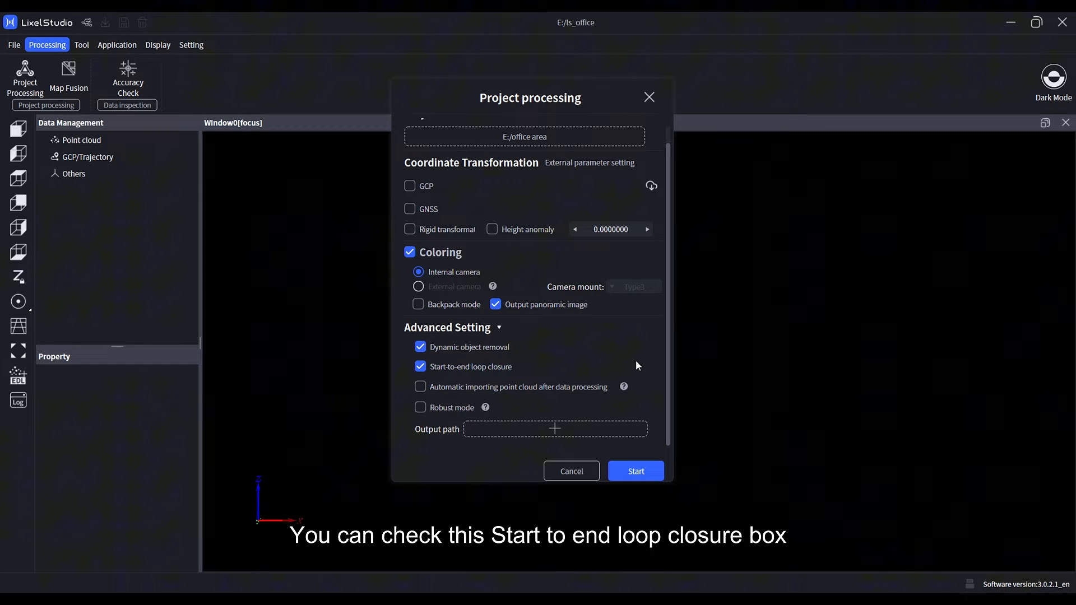
pyautogui.click(419, 387)
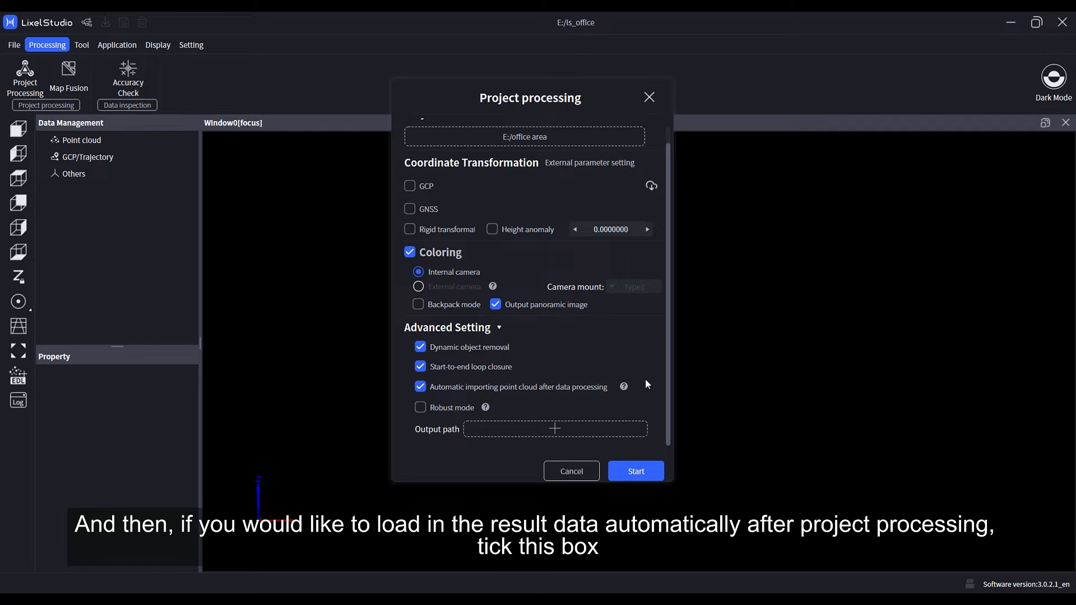
pyautogui.moveTo(628, 388)
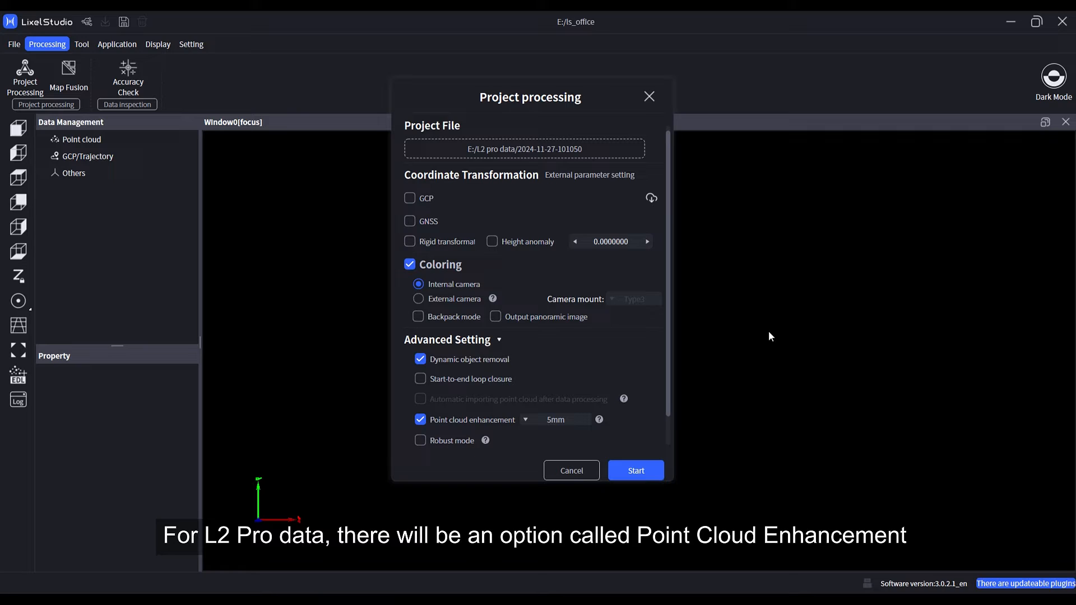
# Examine the point cloud enhancement spacing options without changing them.
pyautogui.moveTo(601, 419)
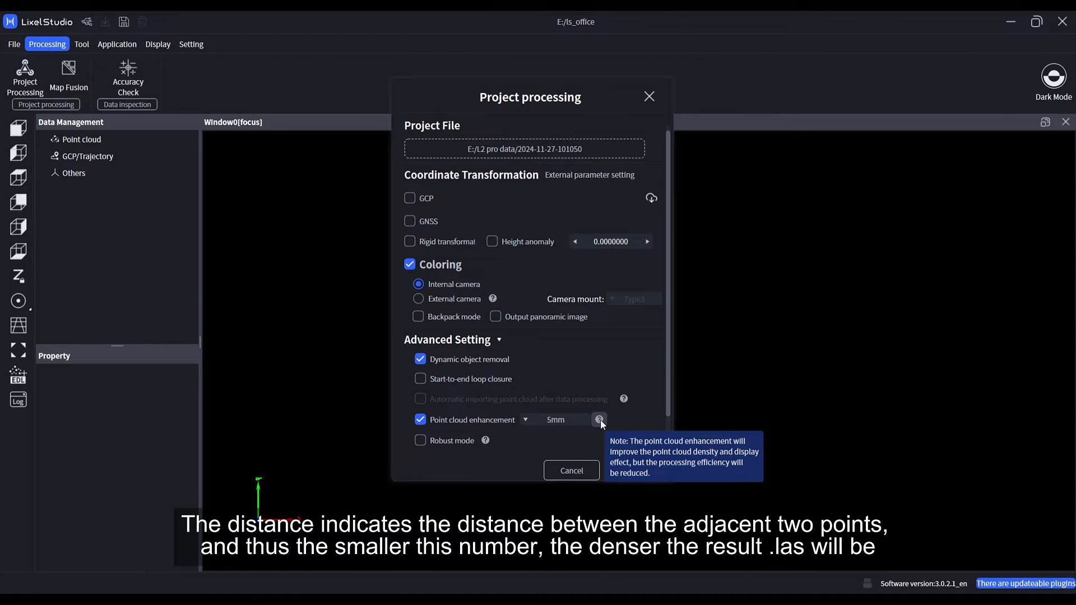
pyautogui.click(526, 420)
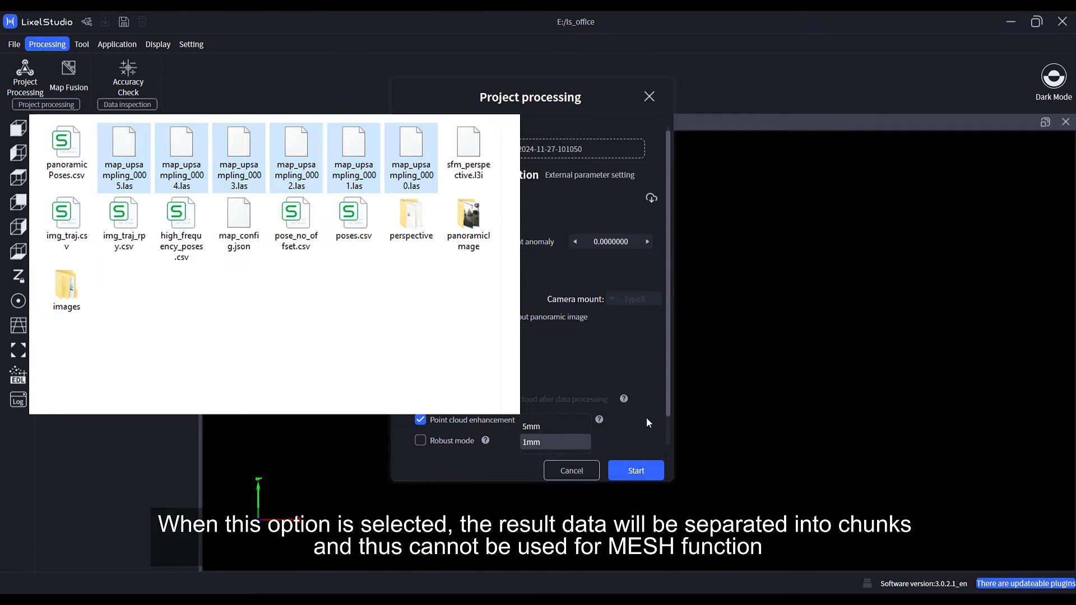
pyautogui.click(647, 418)
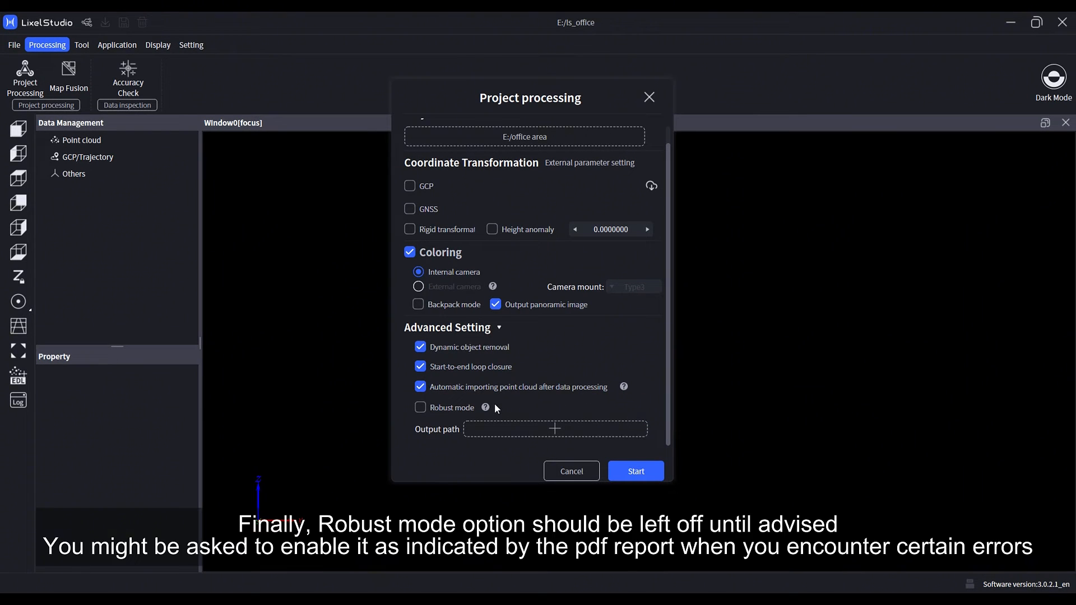
# Start processing the office area project with Robust mode off, open its progress, and confirm the coordinate shift with zero offsets.
pyautogui.moveTo(487, 407)
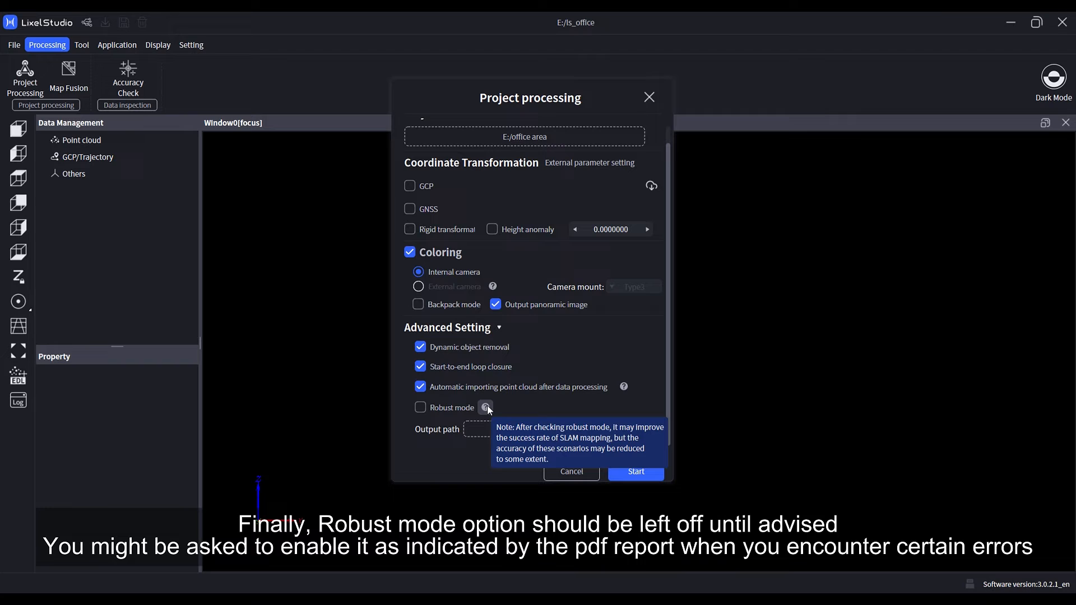
pyautogui.click(638, 473)
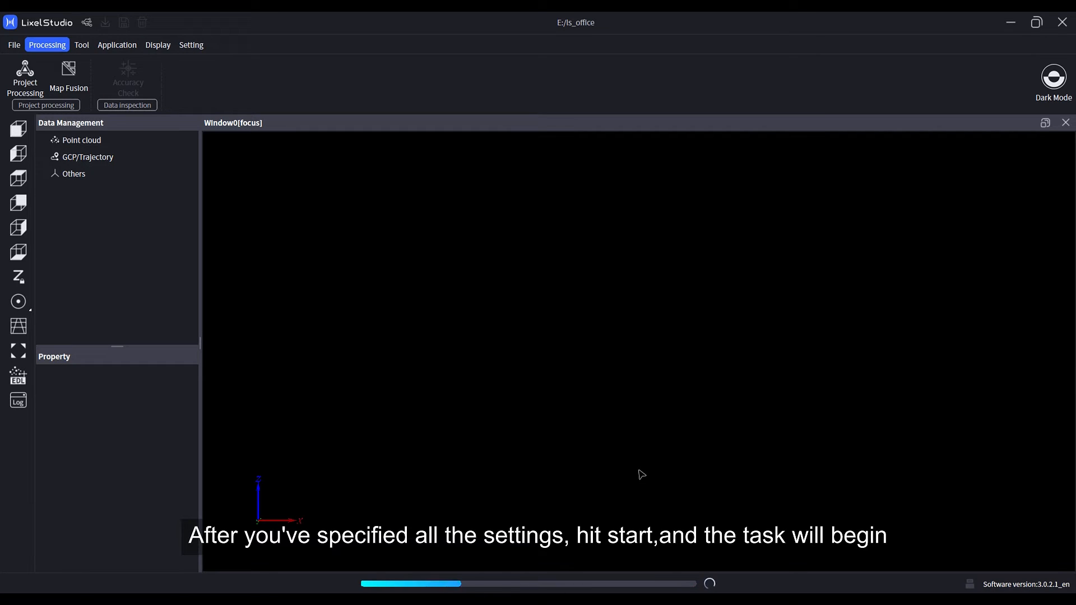
pyautogui.click(652, 584)
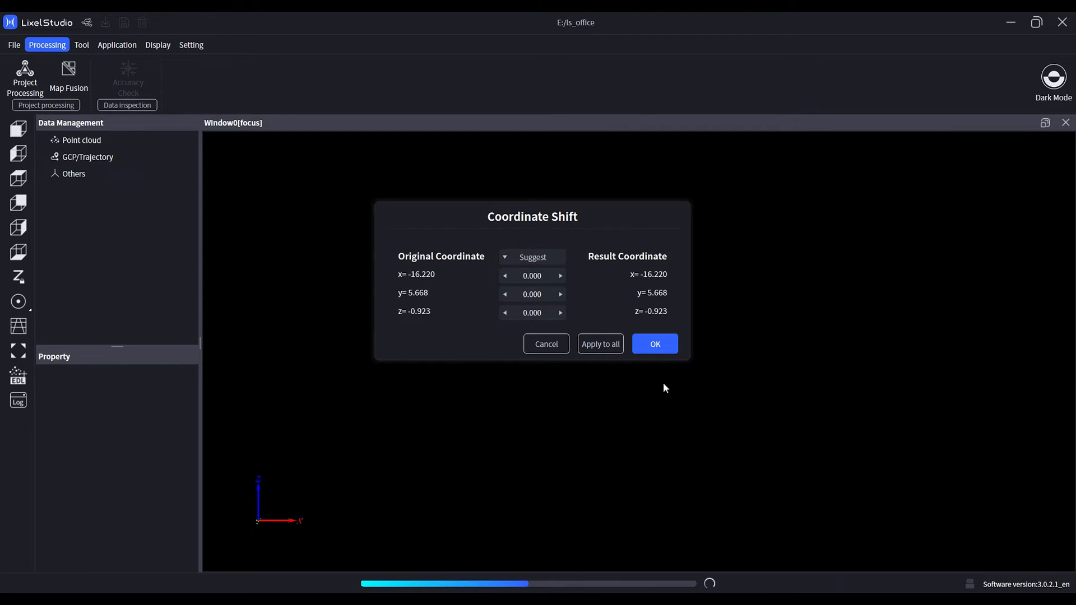
pyautogui.click(656, 346)
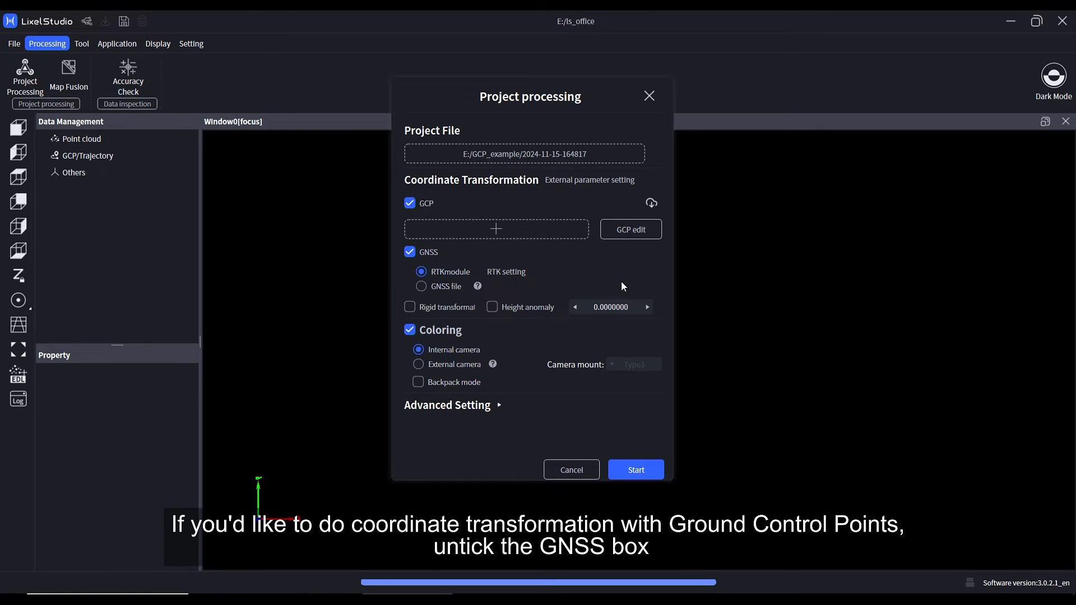
# Disable GNSS and load 'control point real coordinates.csv' from the GCP_example project folder on Disk (E:) as the GCP file.
pyautogui.click(412, 251)
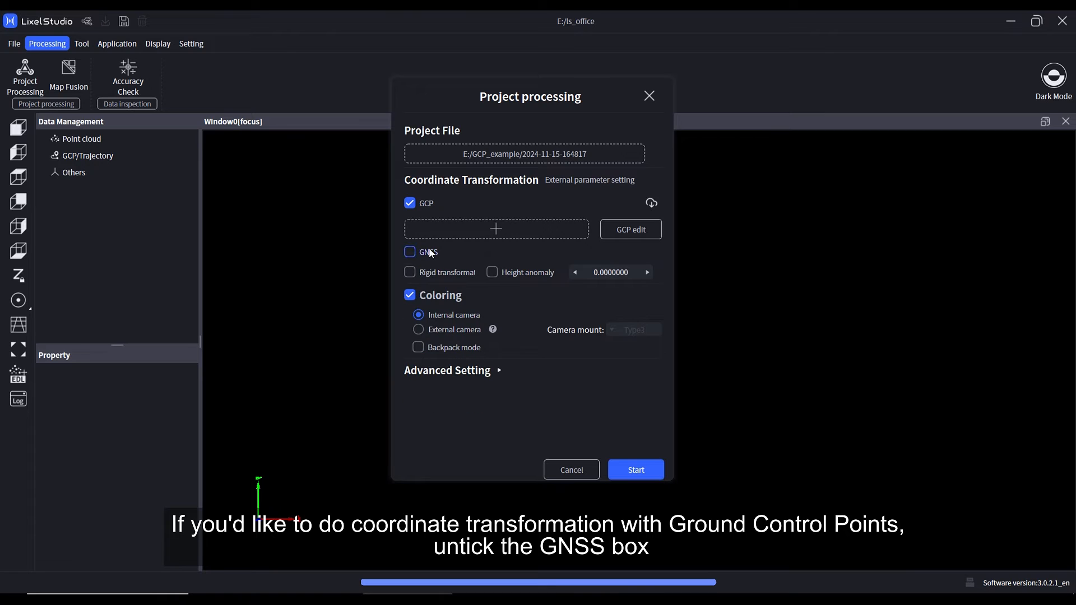
pyautogui.click(499, 235)
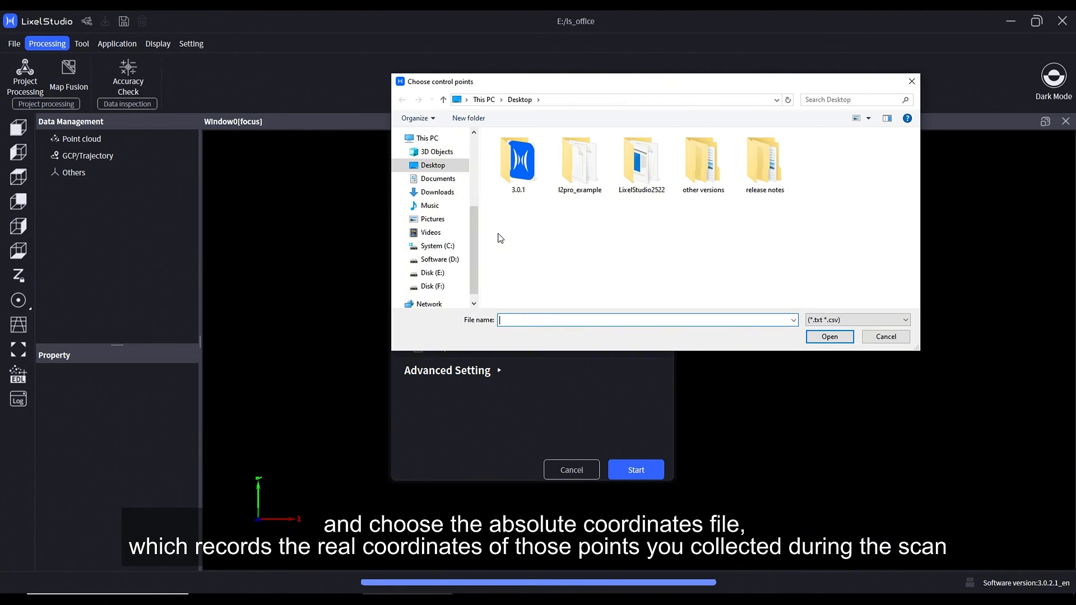
pyautogui.click(433, 273)
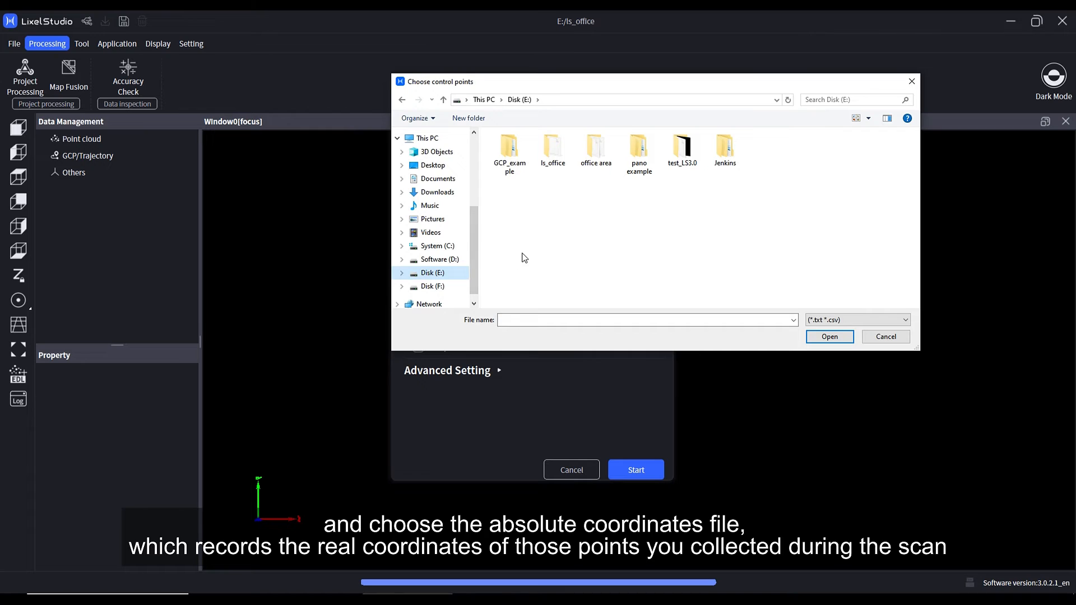
pyautogui.doubleClick(509, 151)
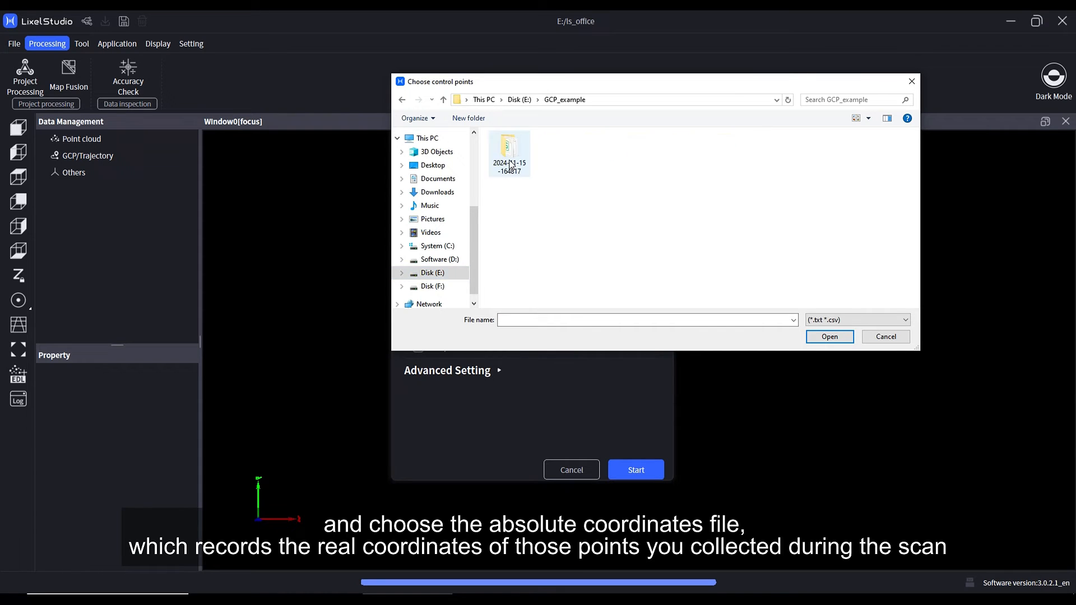
pyautogui.doubleClick(510, 151)
pyautogui.click(509, 165)
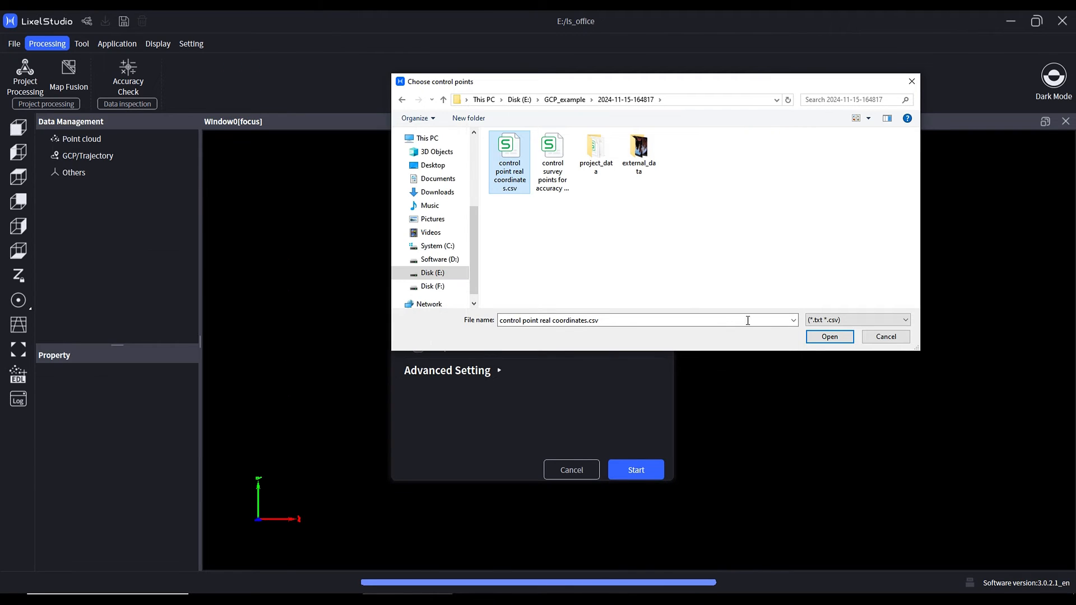
pyautogui.click(831, 338)
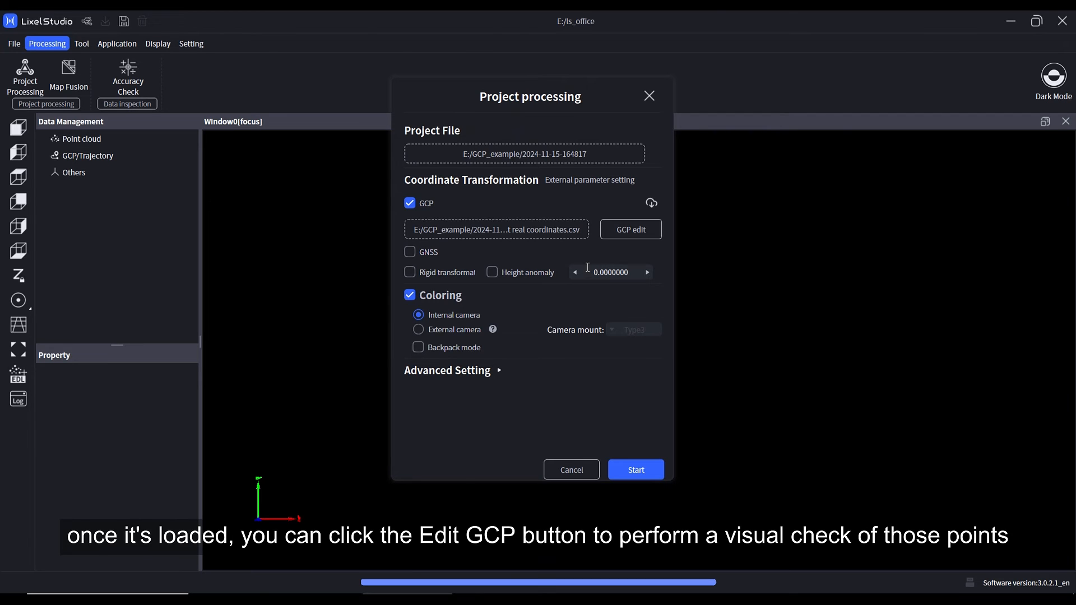
# Open the GCP editor to check the matching control points against the referenced ones and confirm them.
pyautogui.click(636, 229)
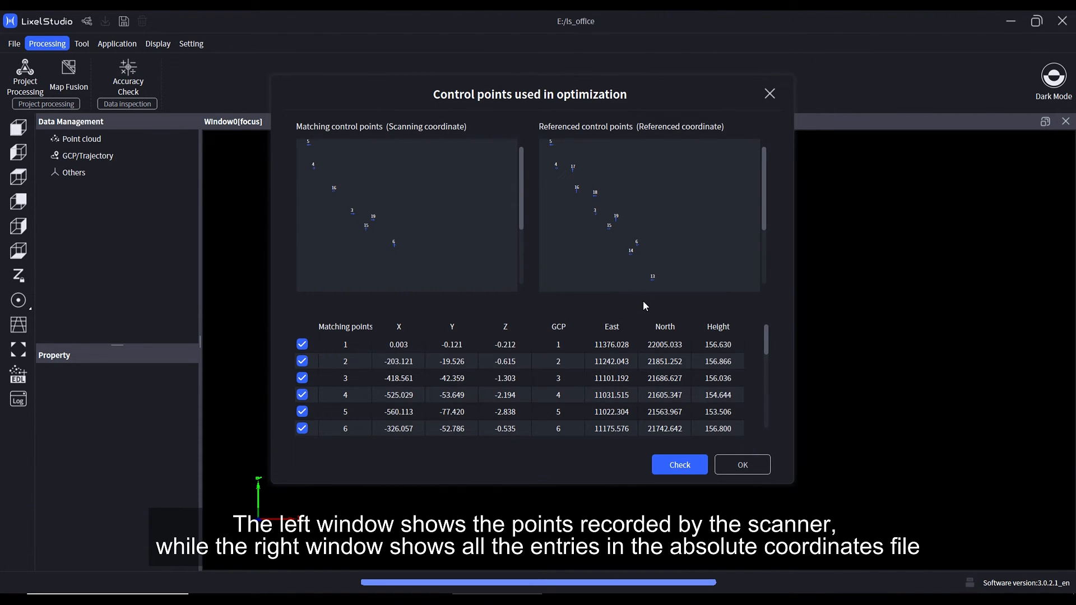
pyautogui.click(748, 467)
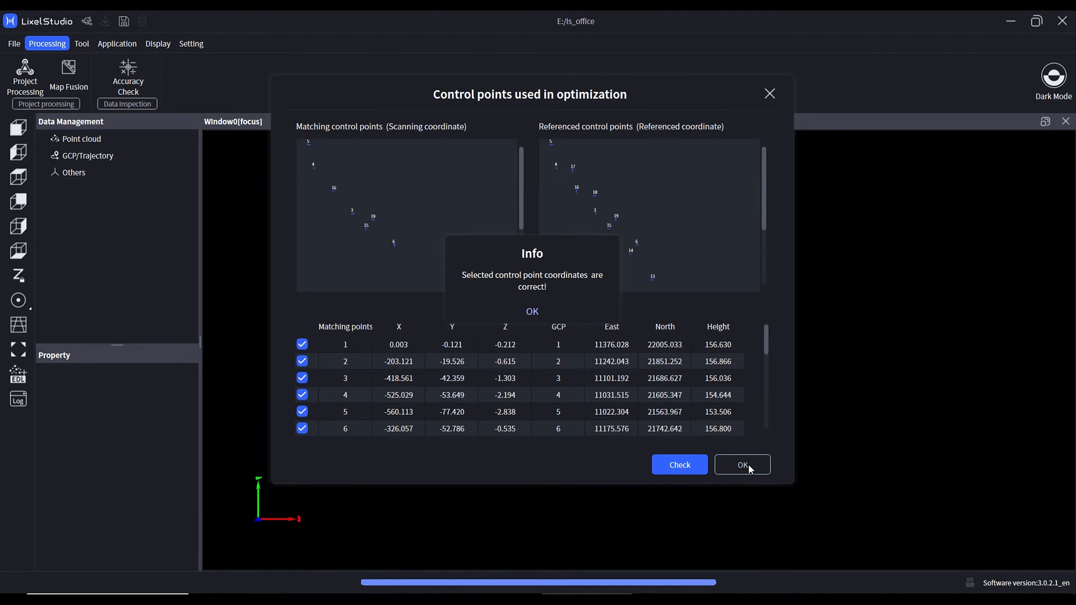
pyautogui.click(547, 307)
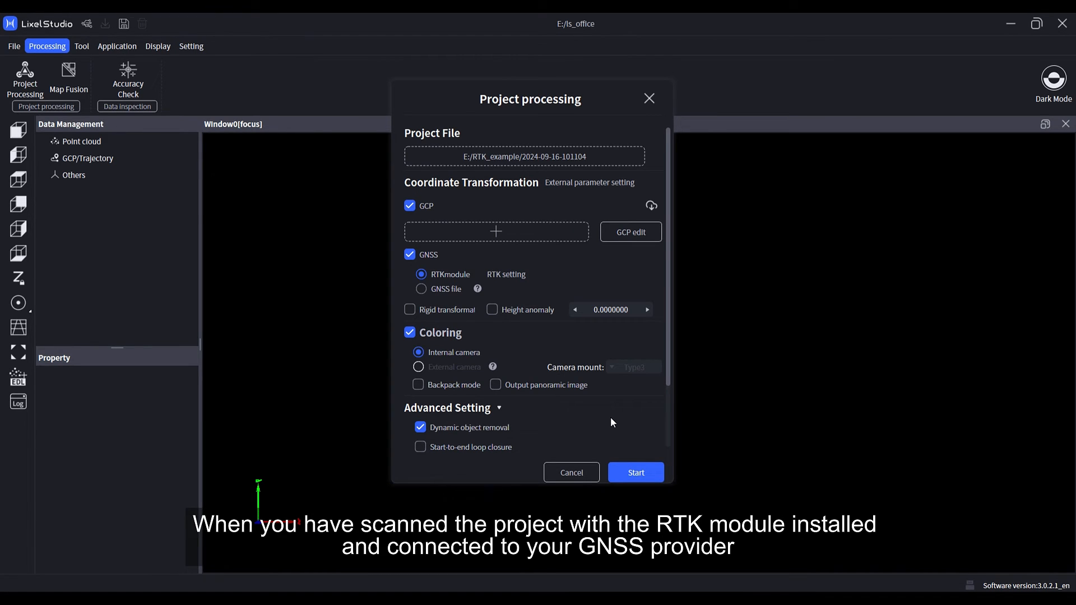
# Disable GCP, open the RTK setting, and set the source coordinate system to WGS84.
pyautogui.click(421, 207)
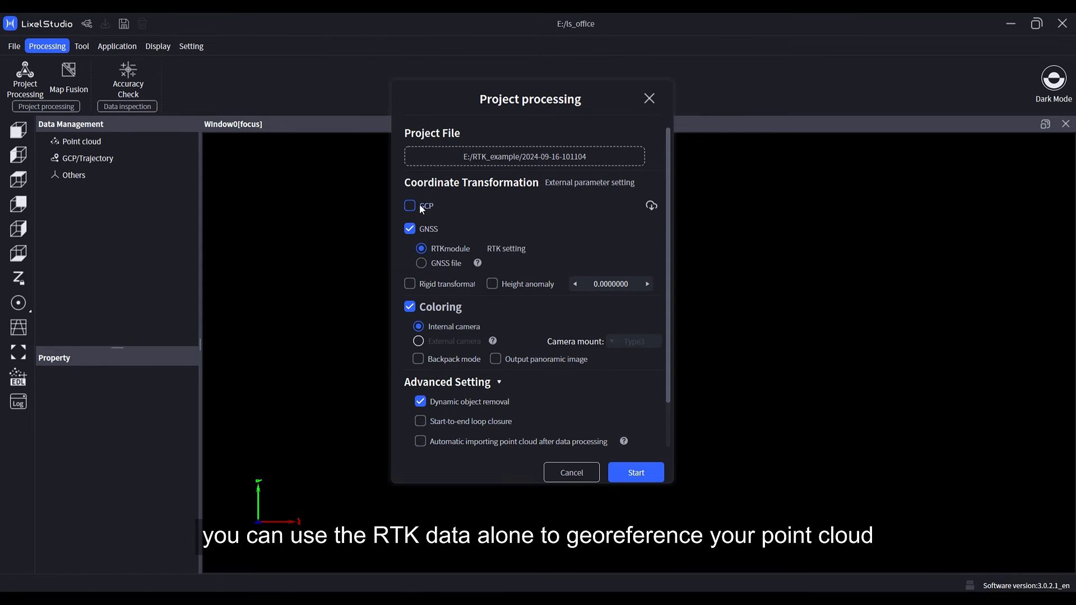
pyautogui.click(513, 250)
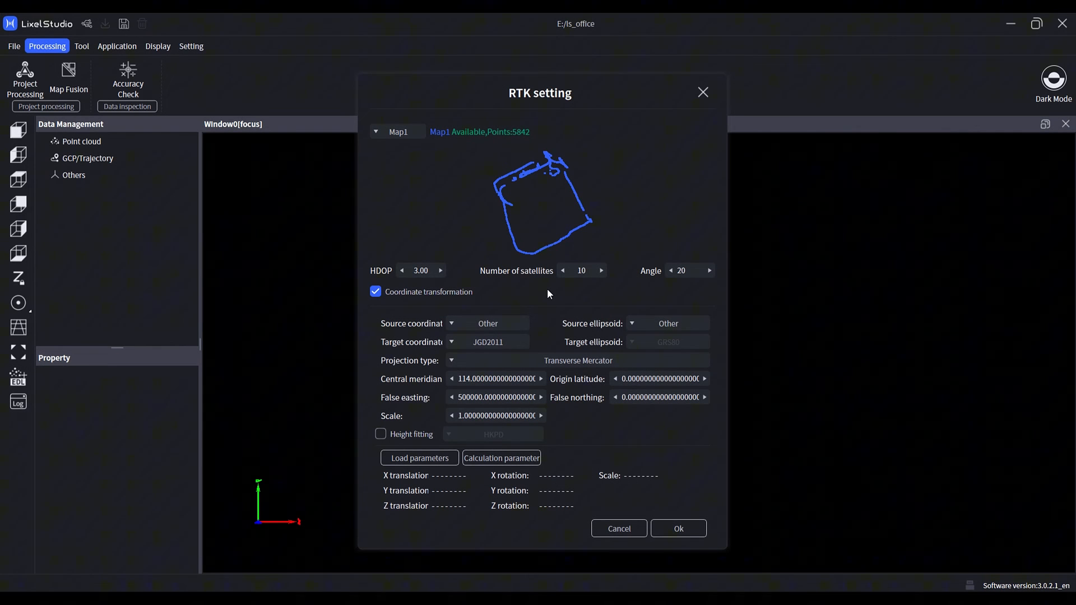
pyautogui.click(457, 322)
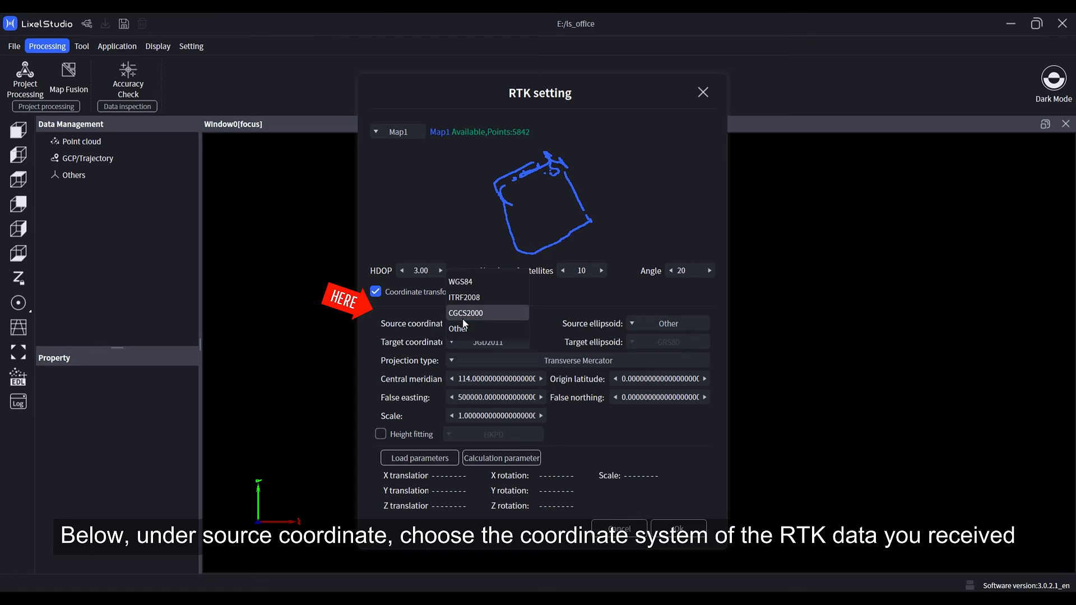
pyautogui.click(476, 283)
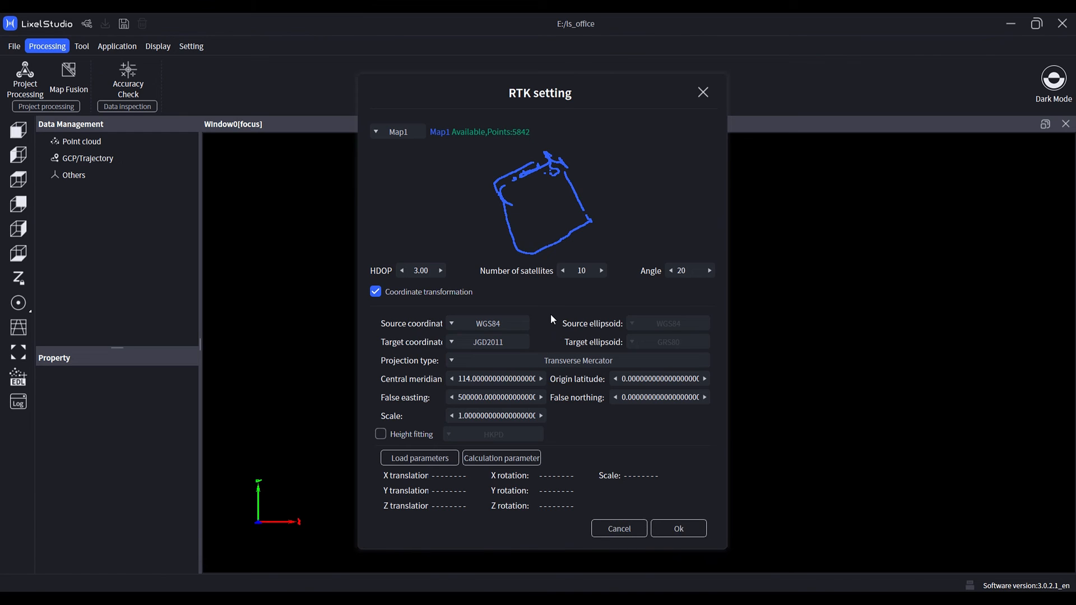
# Enable Height fitting and choose the GSIGEO2011 geoid model.
pyautogui.click(380, 434)
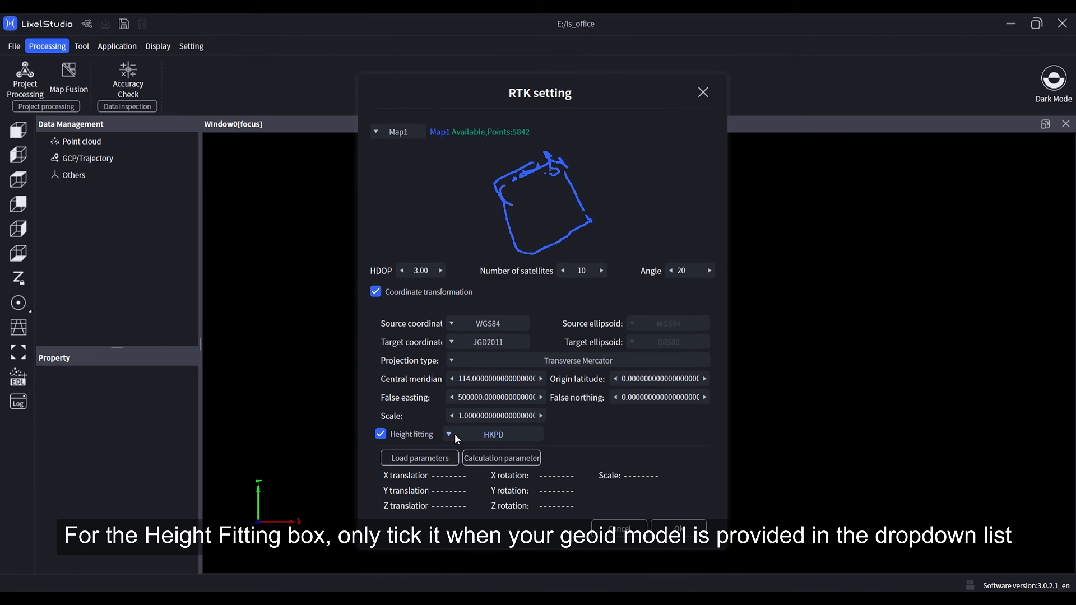
pyautogui.click(457, 437)
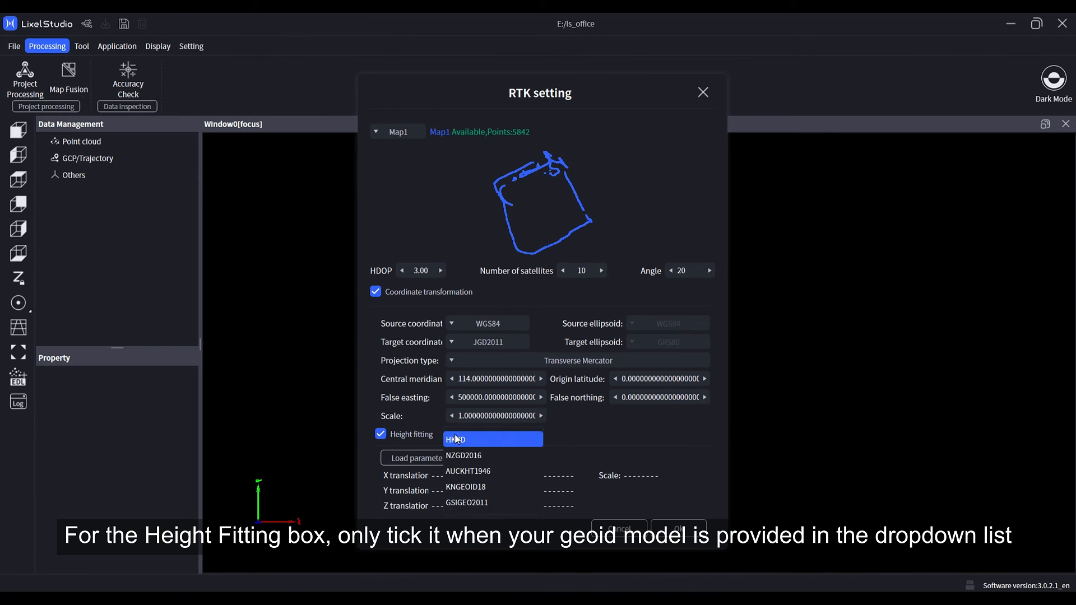
pyautogui.click(466, 503)
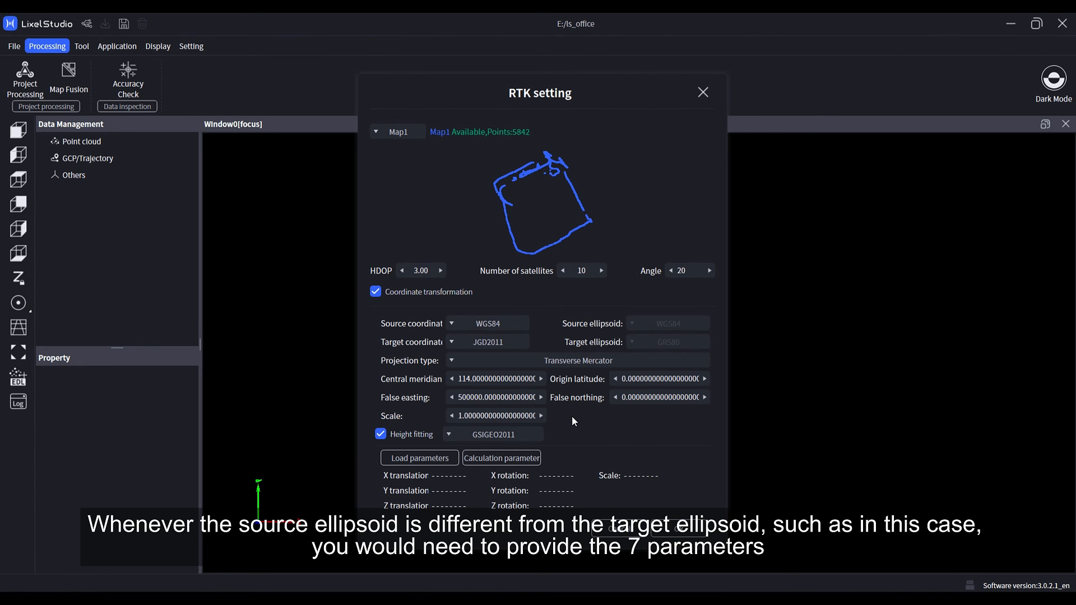
# Load the seven-parameter file 7parameters_Japan.txt from Downloads and confirm the RTK settings.
pyautogui.click(443, 459)
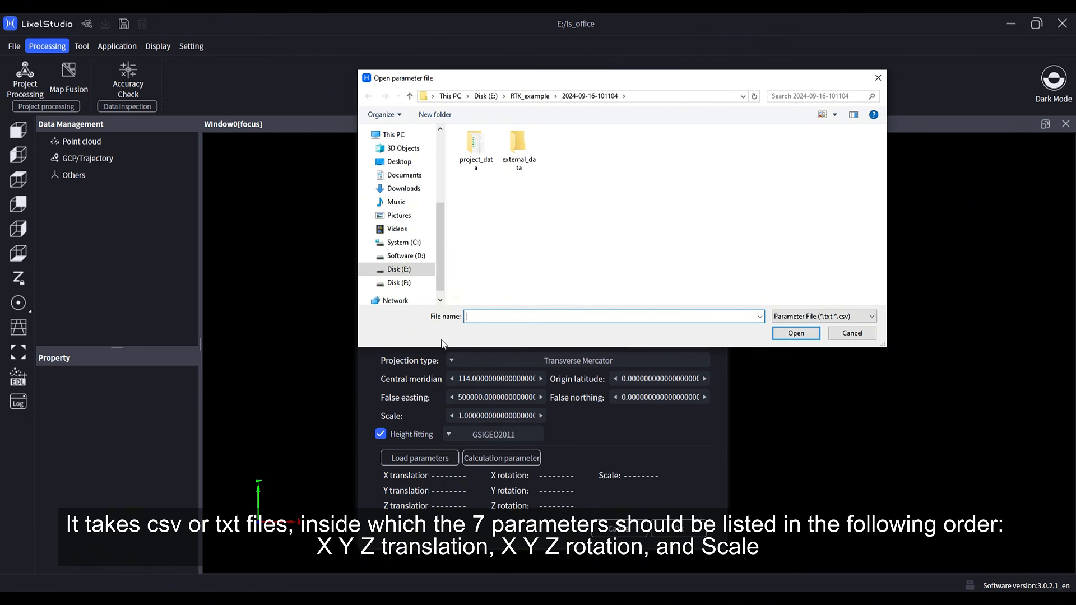
pyautogui.click(404, 189)
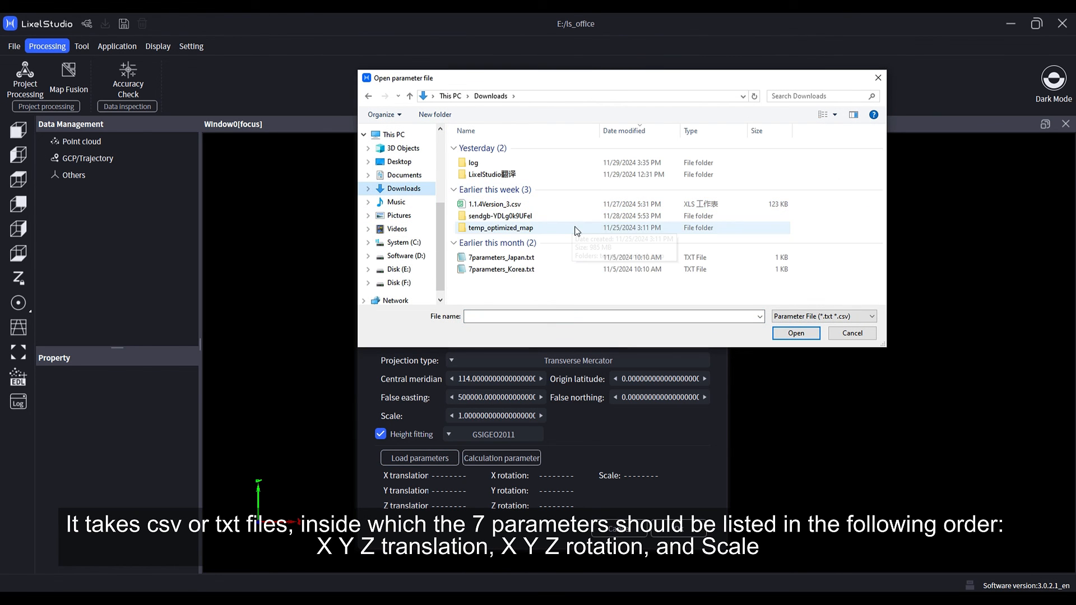
pyautogui.click(565, 269)
pyautogui.click(567, 258)
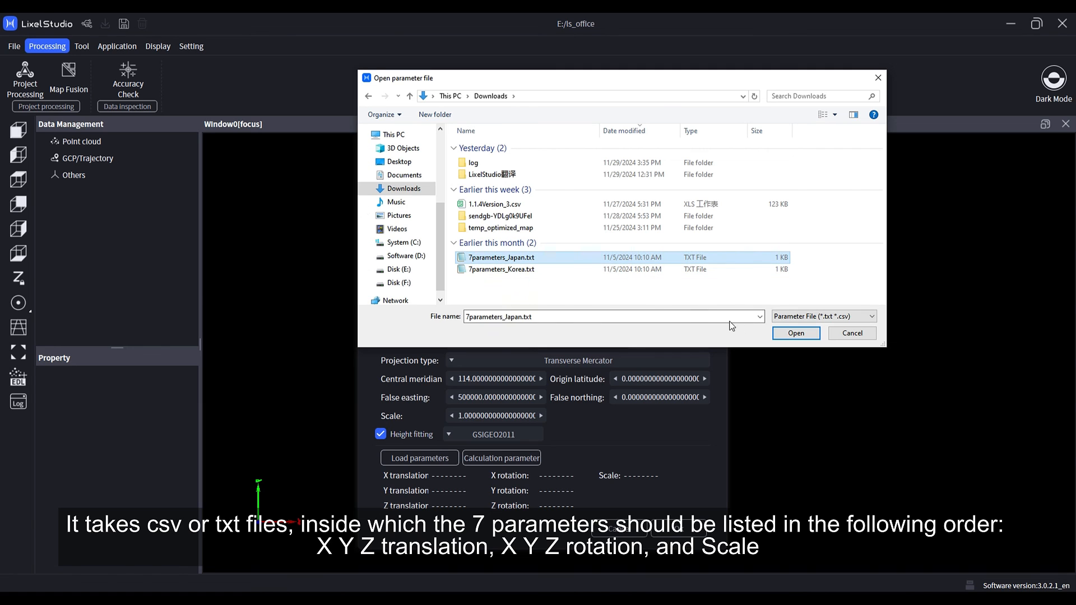
pyautogui.click(796, 334)
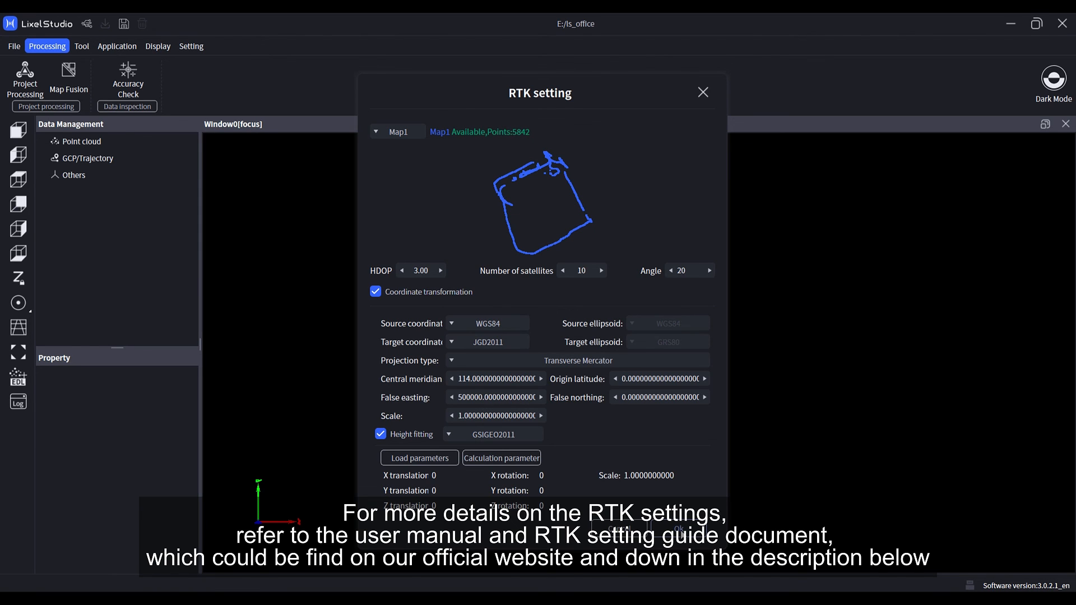
pyautogui.click(681, 533)
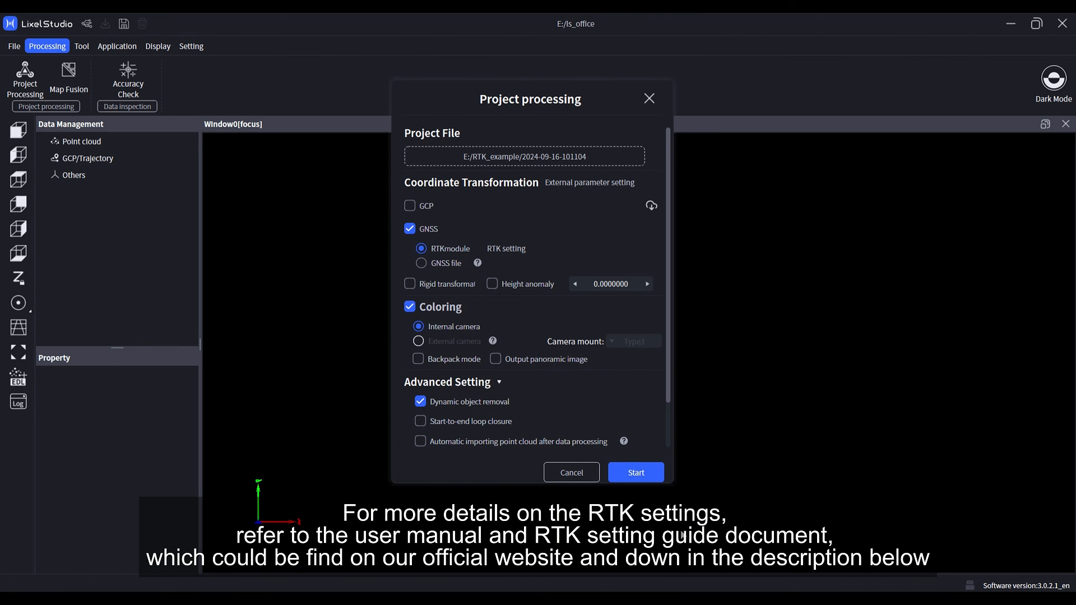